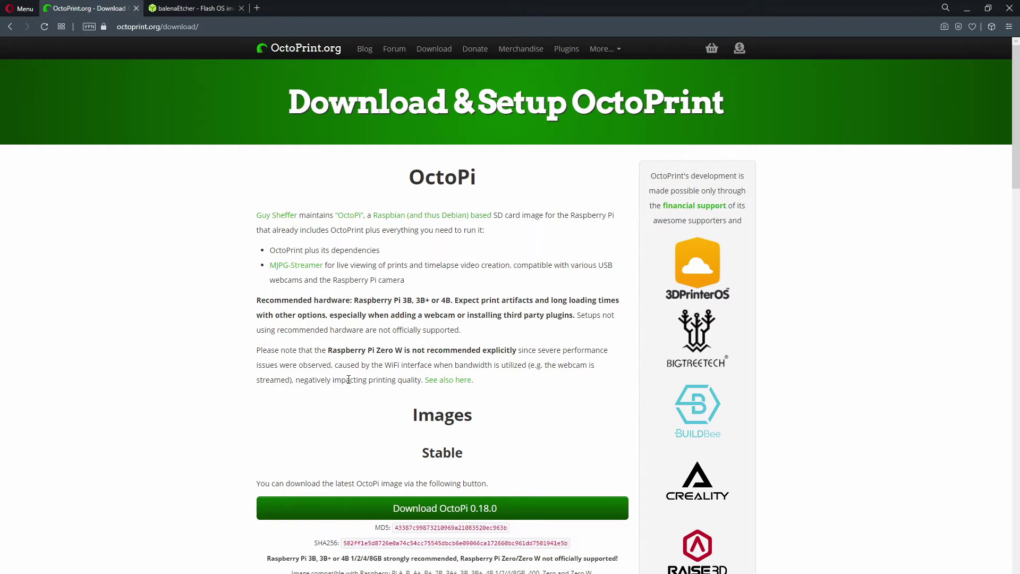
Download the OctoPi 0.18.0 image and save the balenaEtcher 1.5.116 Windows installer in the Octopi downloads folder
{"action": "scroll", "coordinate": [367, 398], "scroll_direction": "down", "scroll_amount": 2}
{"action": "left_click", "coordinate": [374, 400]}
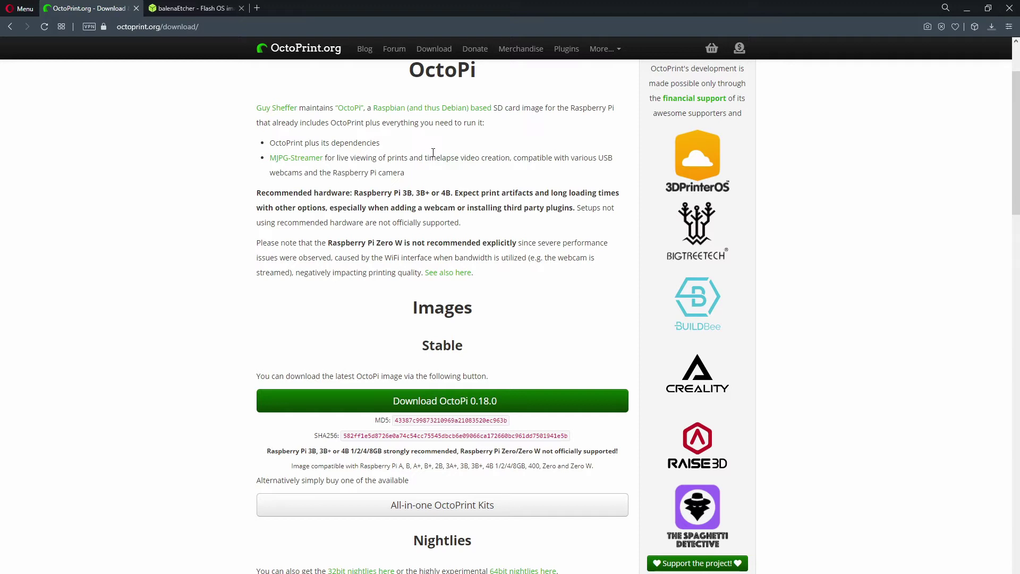
{"action": "left_click", "coordinate": [181, 6]}
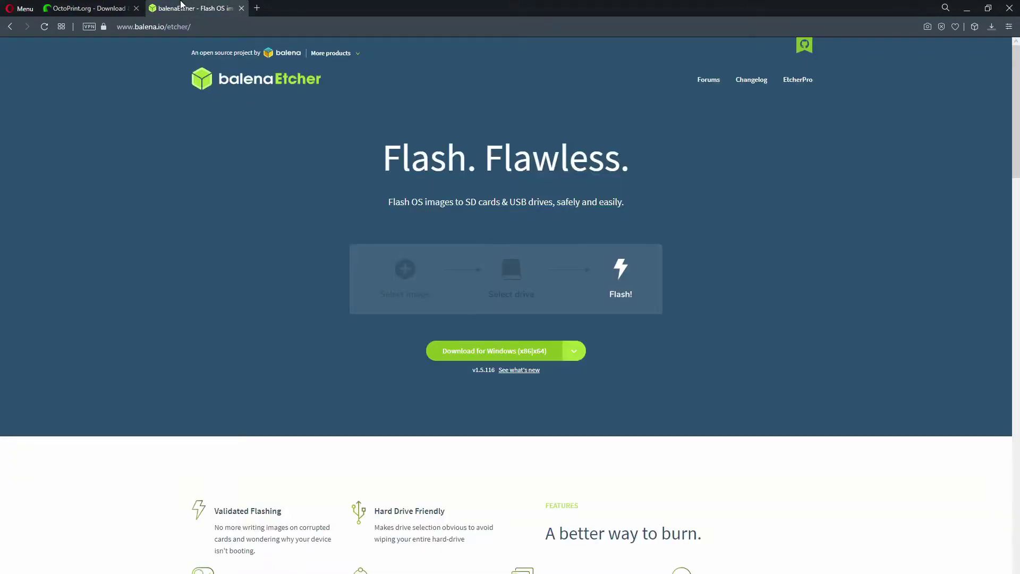
{"action": "left_click", "coordinate": [473, 349]}
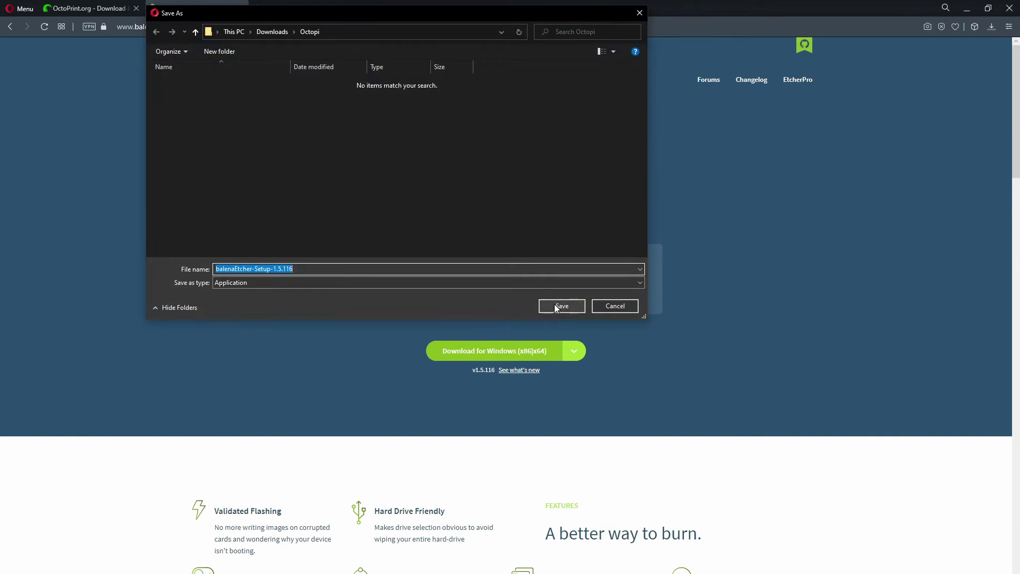
{"action": "left_click", "coordinate": [554, 305]}
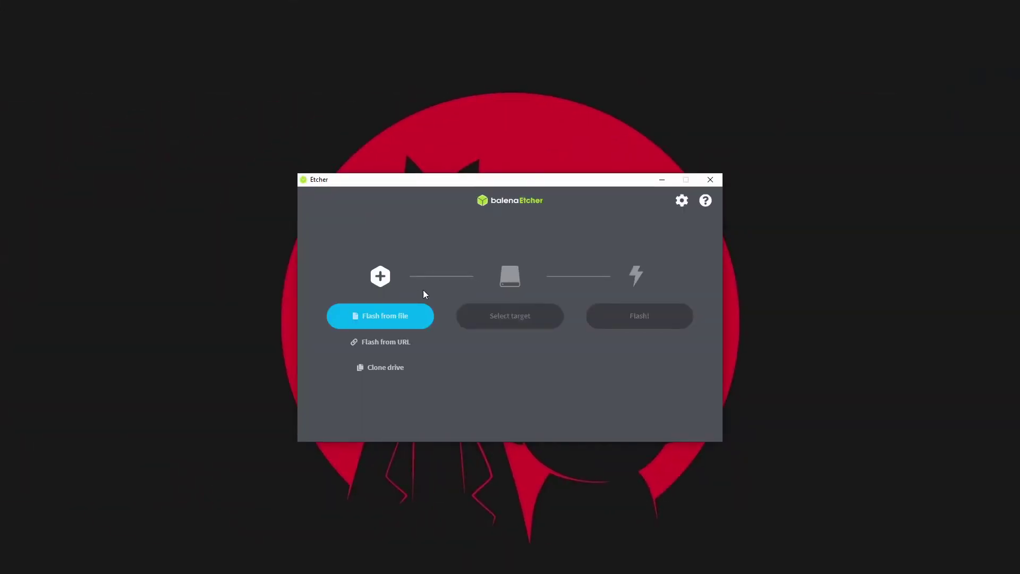
In balenaEtcher, flash the octopi-buster-armhf-lite-0.18.0 image from the Desktop to the Mass Storage Device USB Device
{"action": "left_click", "coordinate": [396, 316]}
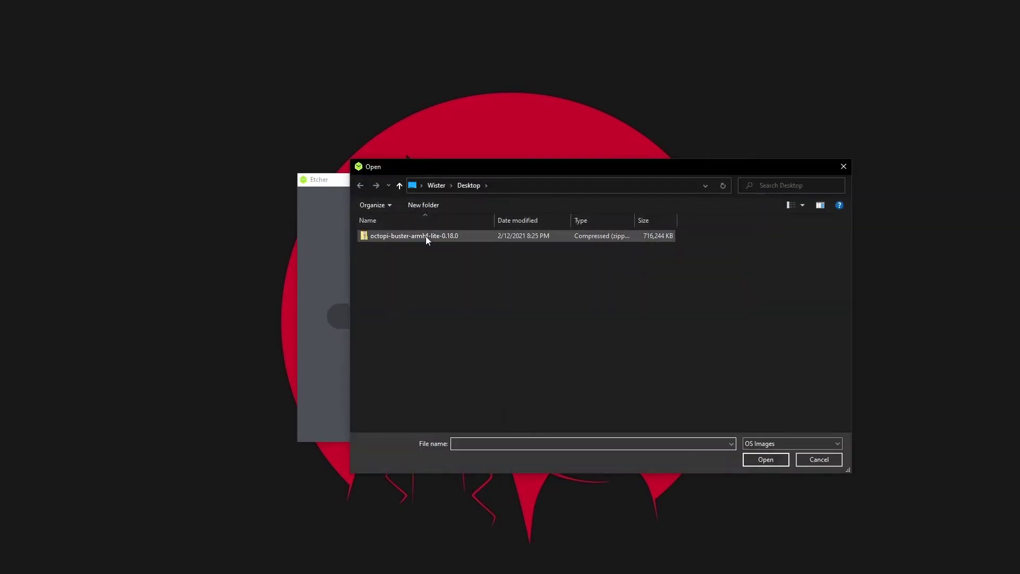
{"action": "double_click", "coordinate": [425, 236]}
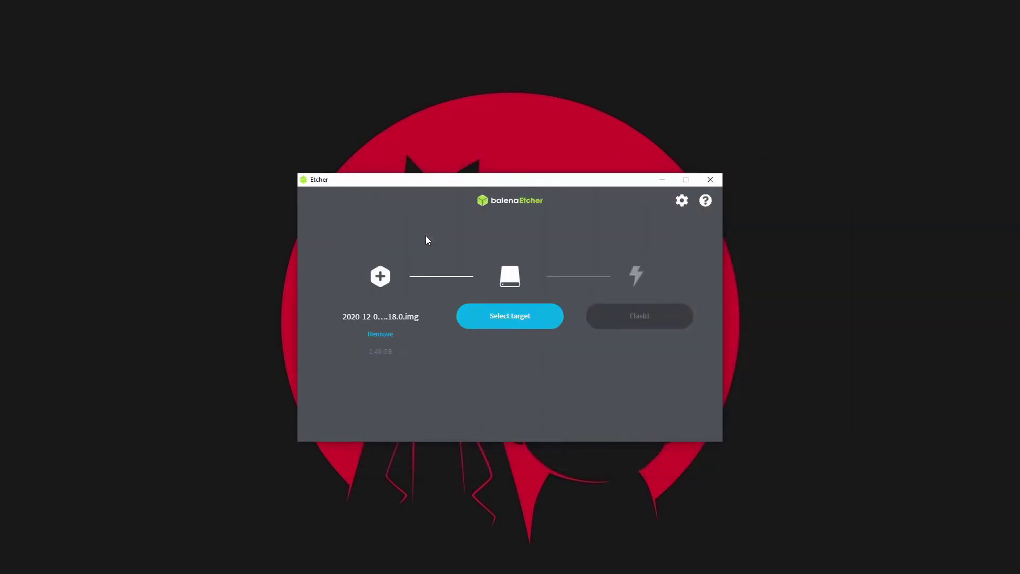
{"action": "left_click", "coordinate": [501, 325]}
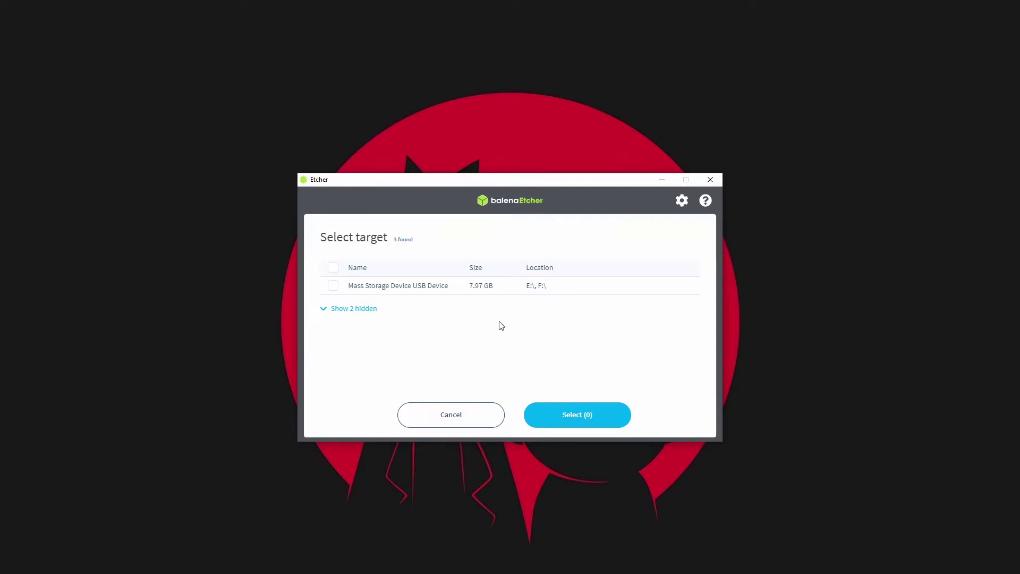
{"action": "left_click", "coordinate": [333, 286]}
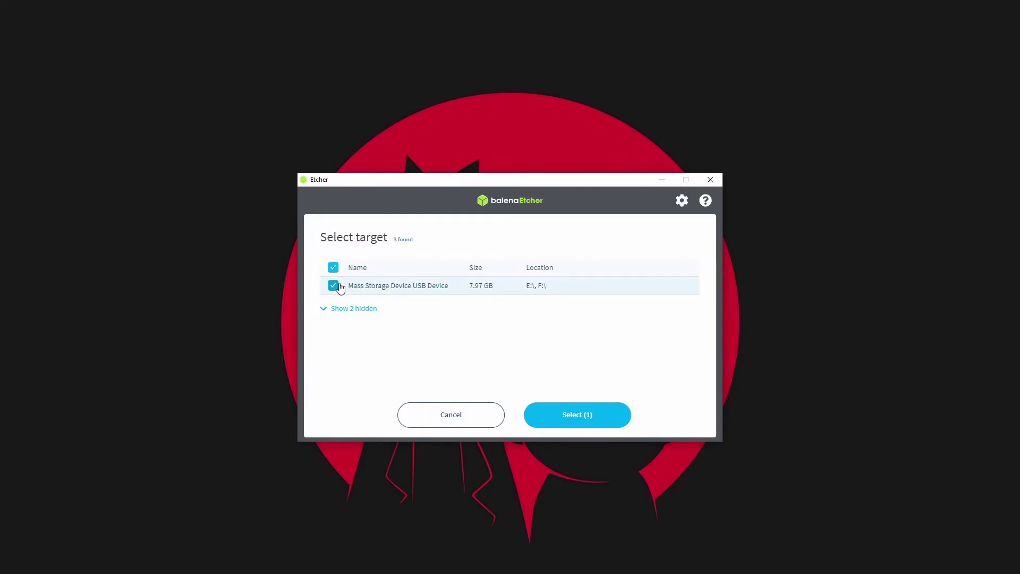
{"action": "left_click", "coordinate": [576, 415]}
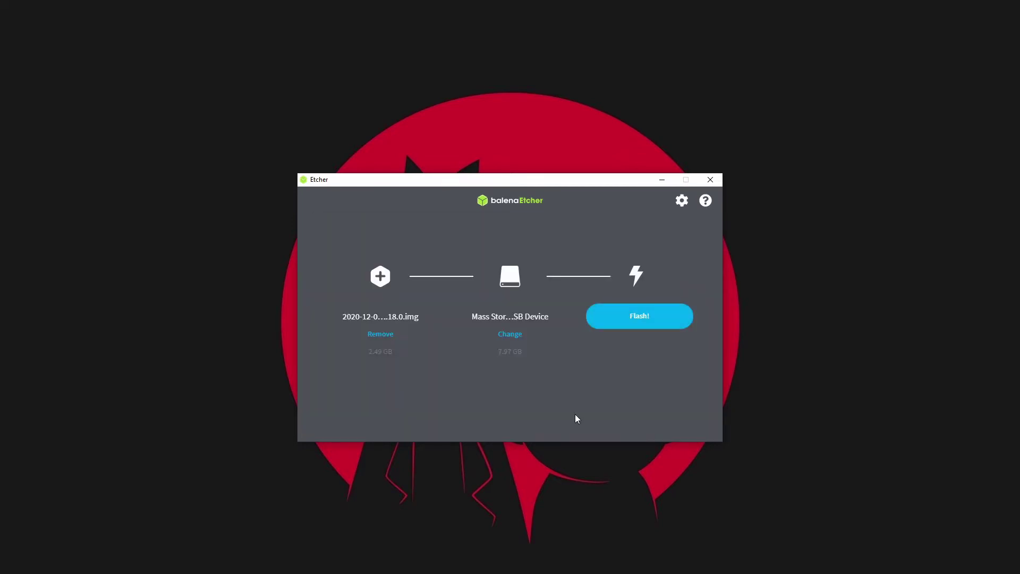
{"action": "left_click", "coordinate": [628, 329]}
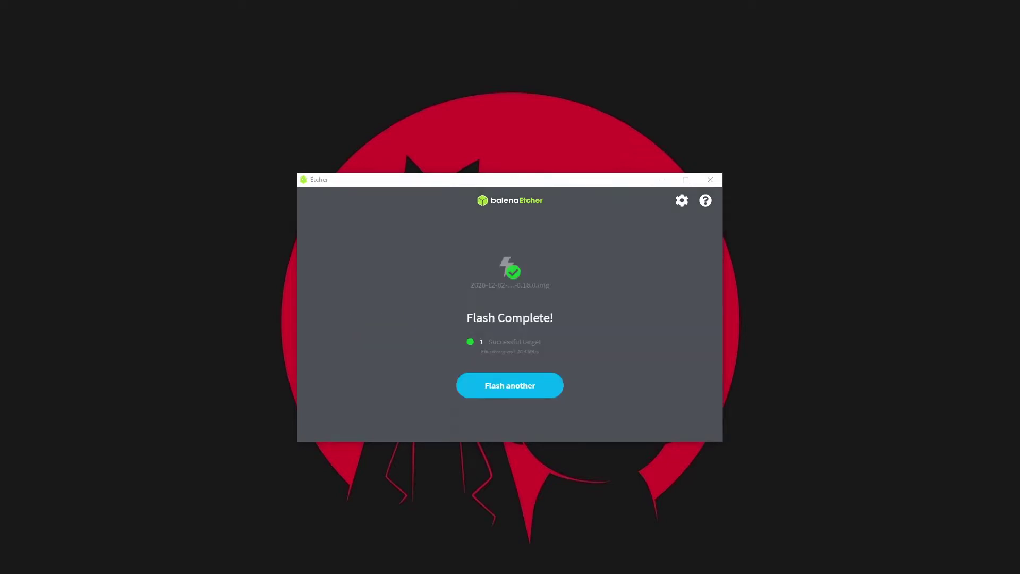
Close balenaEtcher and open octopi-wpa-supplicant.txt from the boot (E:) drive for editing
{"action": "left_click", "coordinate": [713, 179]}
{"action": "key", "text": "super+e"}
{"action": "double_click", "coordinate": [628, 256]}
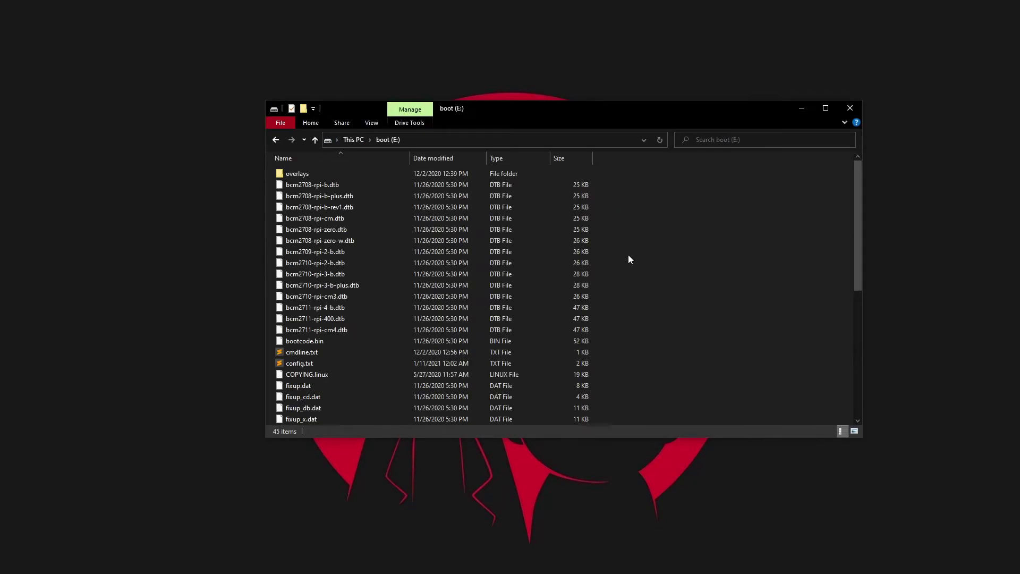
{"action": "scroll", "coordinate": [404, 282], "scroll_direction": "down", "scroll_amount": 7}
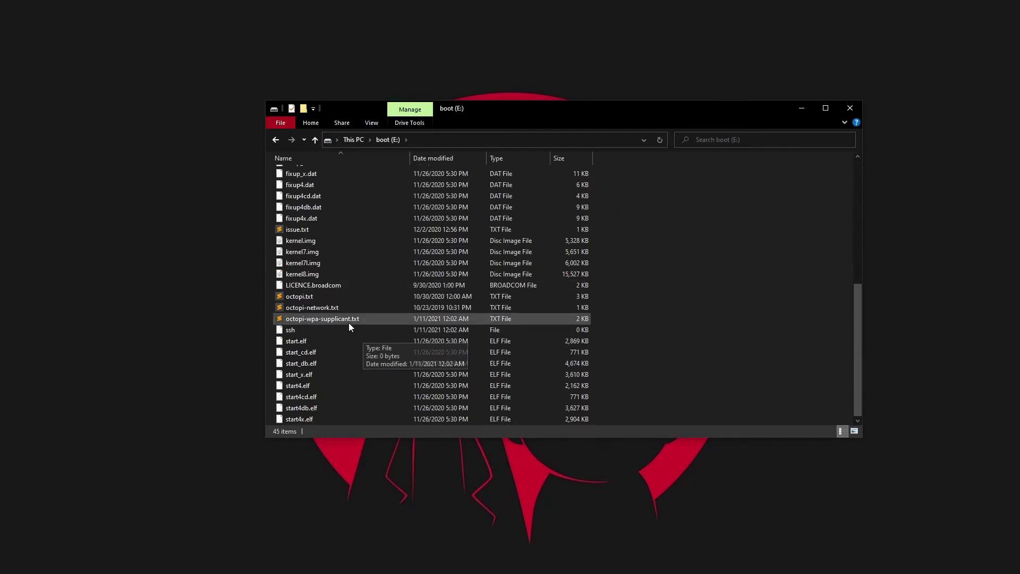
{"action": "double_click", "coordinate": [349, 320]}
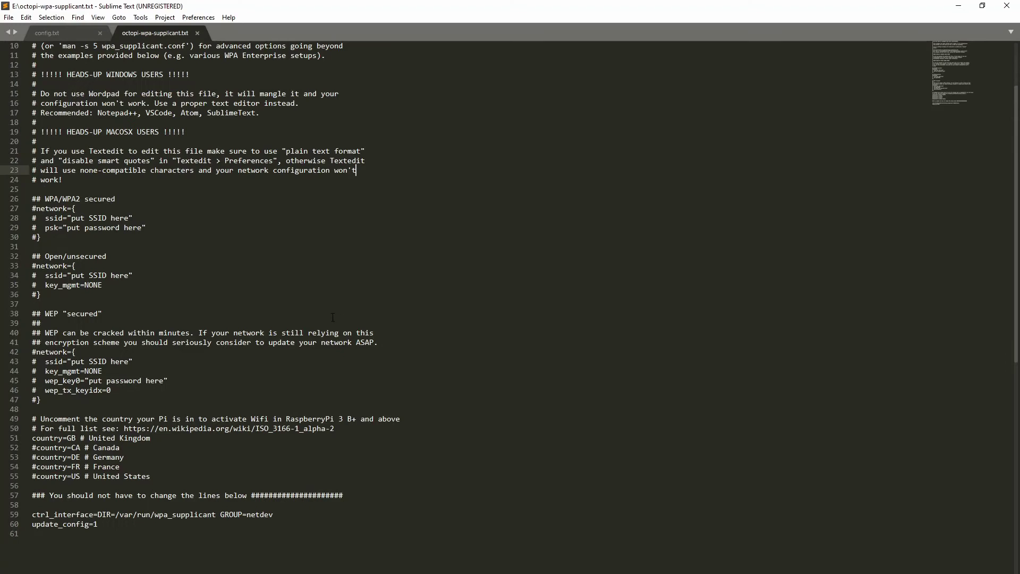
Uncomment all four lines of the WPA/WPA2 secured network block by removing their leading # characters
{"action": "left_click", "coordinate": [34, 208]}
{"action": "key", "text": "BackSpace"}
{"action": "key", "text": "Down"}
{"action": "key", "text": "Delete"}
{"action": "key", "text": "Down"}
{"action": "key", "text": "Delete"}
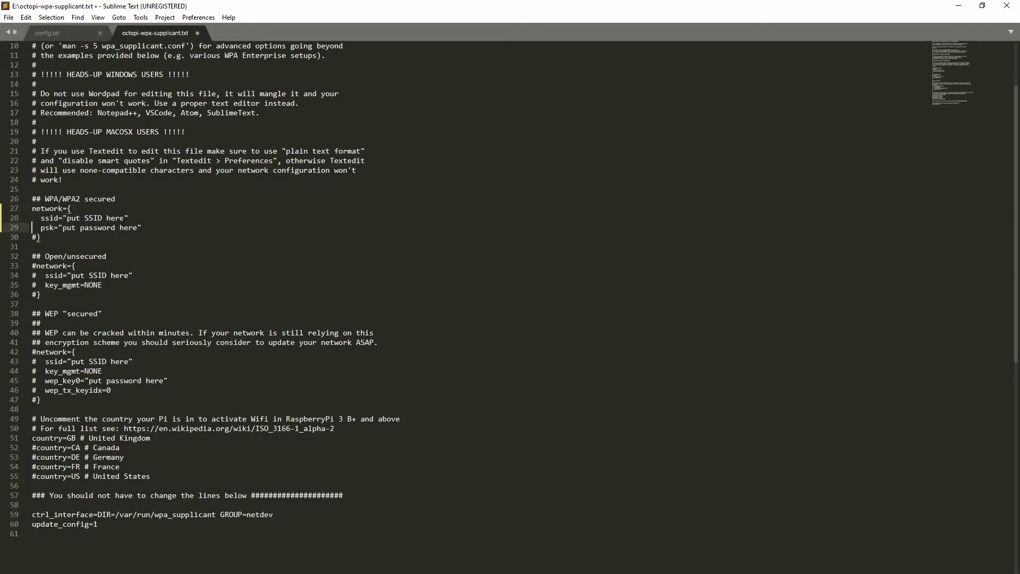
{"action": "key", "text": "Down"}
{"action": "key", "text": "Delete"}
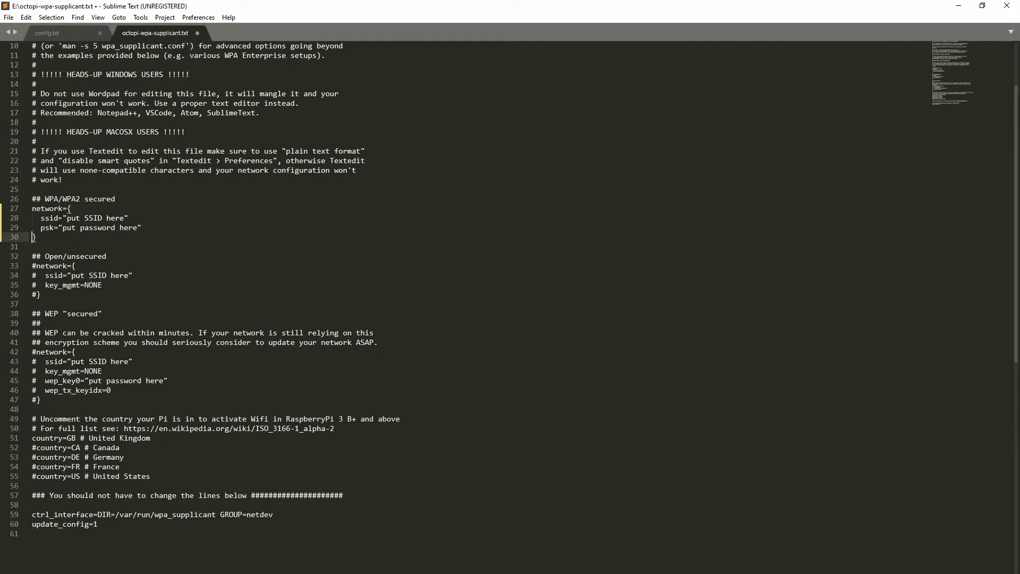
Select the SSID placeholder and the password placeholder in the WPA/WPA2 network block, and bring up the file commands
{"action": "left_click_drag", "start_coordinate": [67, 218], "coordinate": [119, 218]}
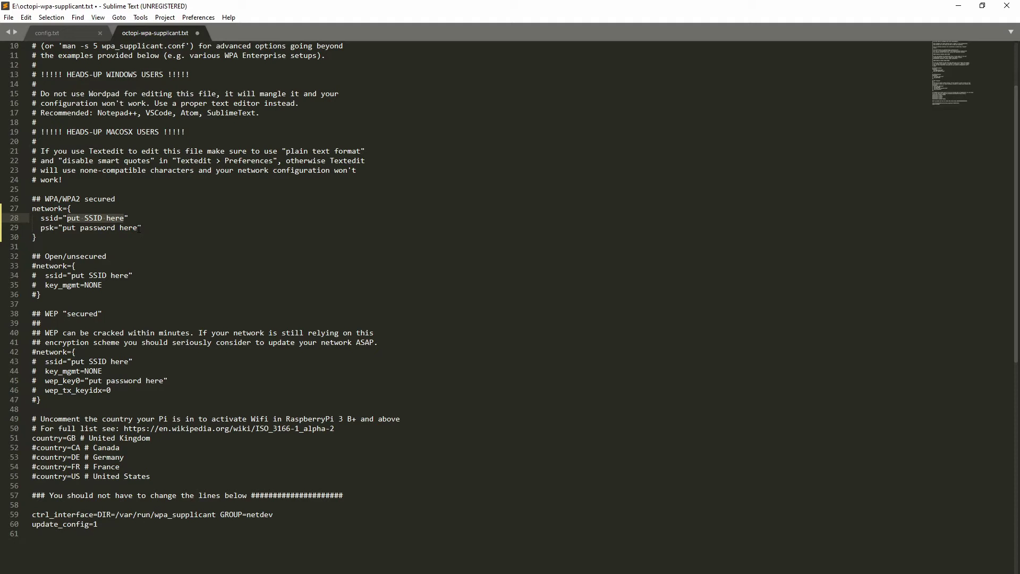
{"action": "left_click_drag", "start_coordinate": [137, 227], "coordinate": [62, 228]}
{"action": "left_click", "coordinate": [8, 18]}
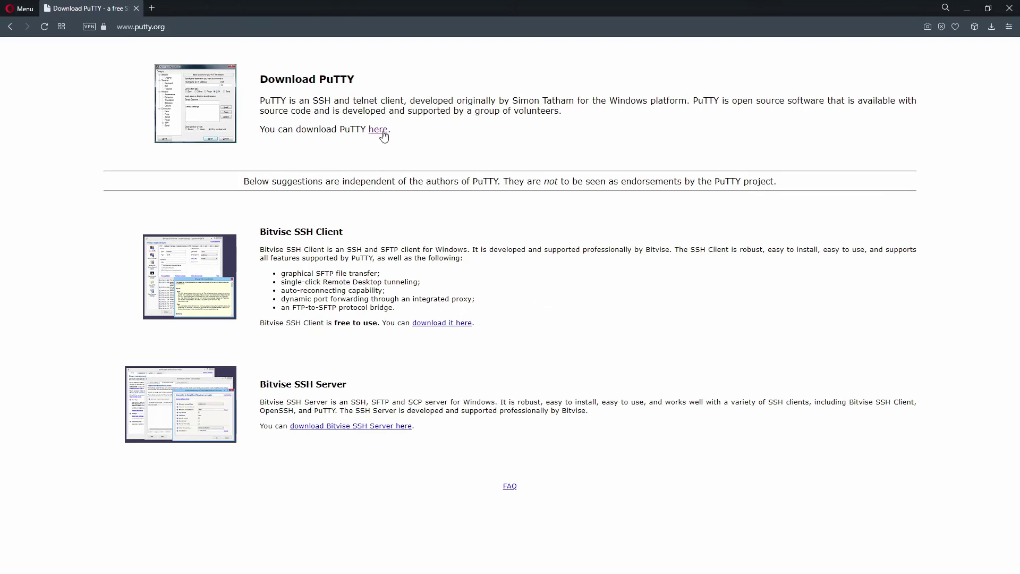
From the PuTTY website in the browser, save putty-64bit-0.74-installer.msi in the Octopi downloads folder and launch it
{"action": "left_click", "coordinate": [383, 133]}
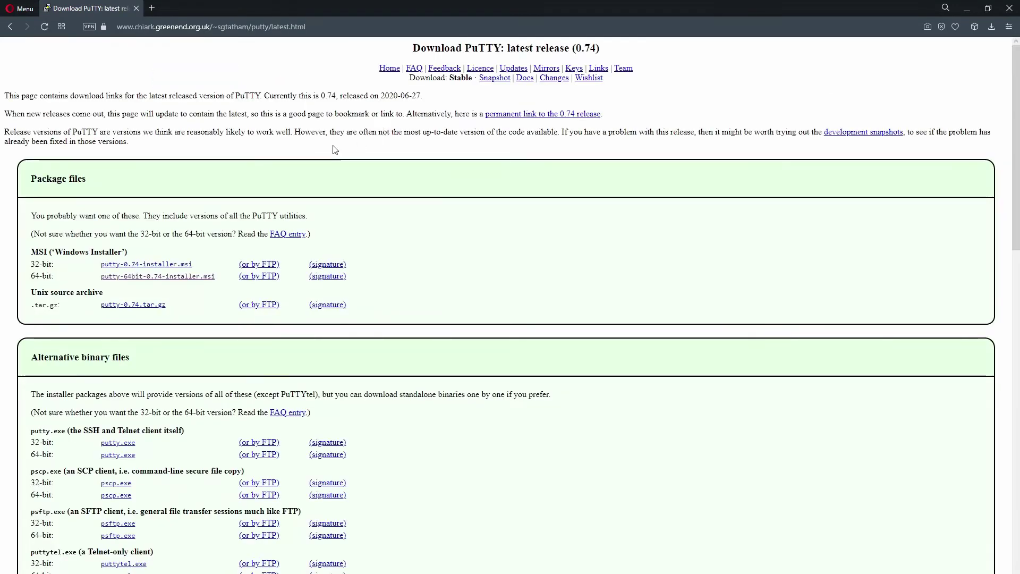
{"action": "left_click", "coordinate": [187, 276]}
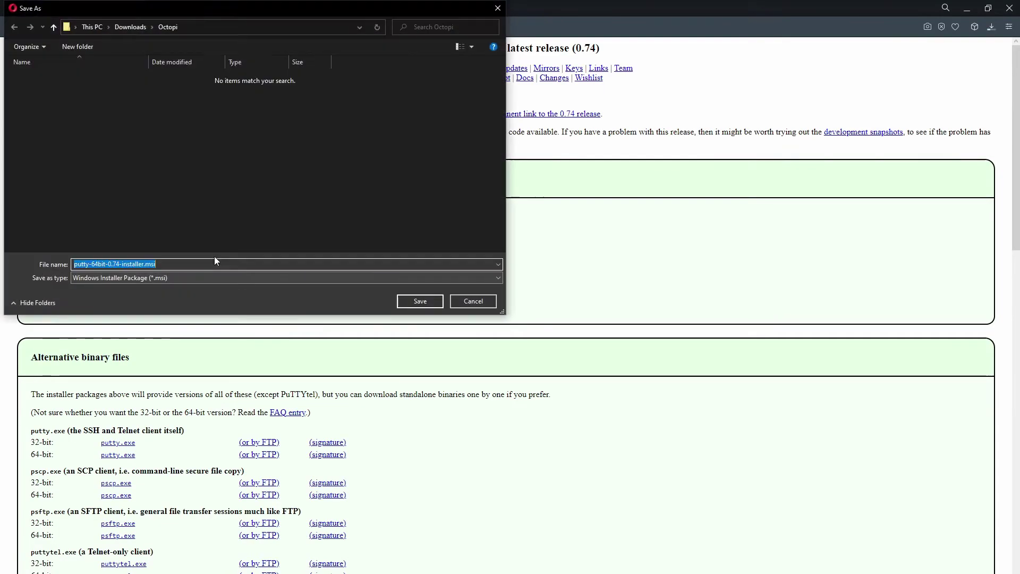
{"action": "left_click", "coordinate": [427, 304]}
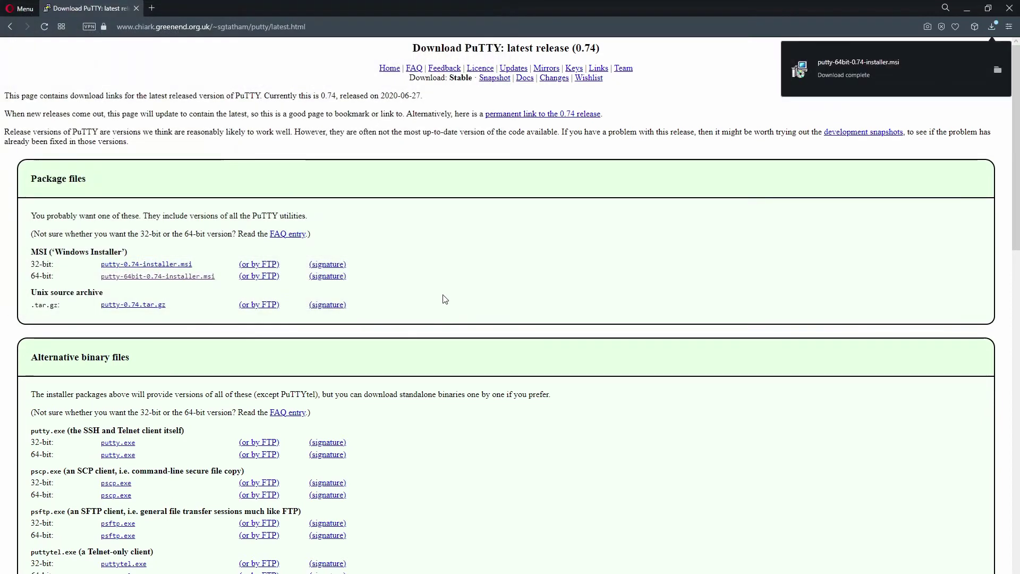
{"action": "left_click", "coordinate": [886, 81]}
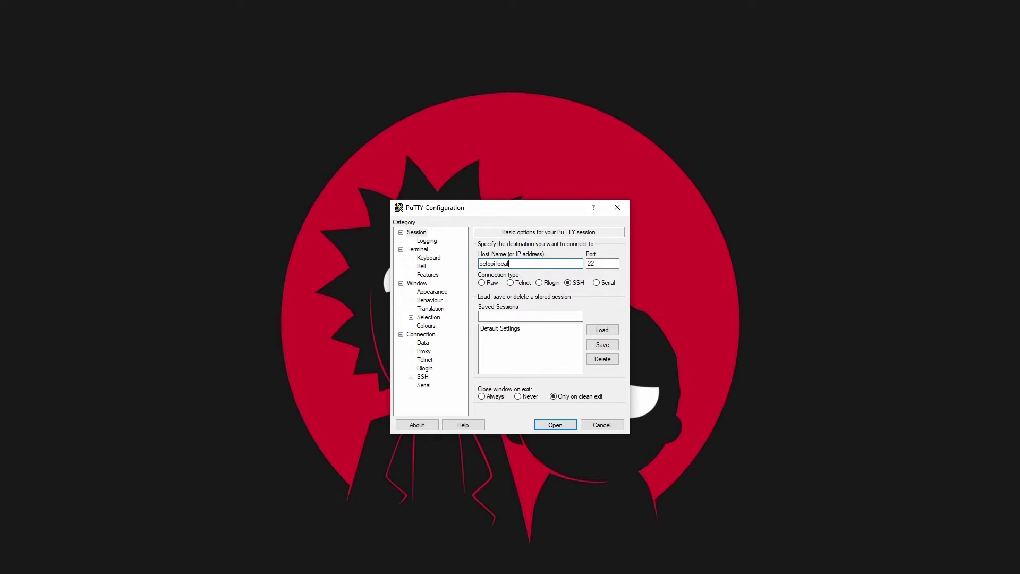
Log in to octopi.local over SSH in PuTTY as pi with the account password, and run sudo raspi-config with the sudo password
{"action": "left_click", "coordinate": [547, 425]}
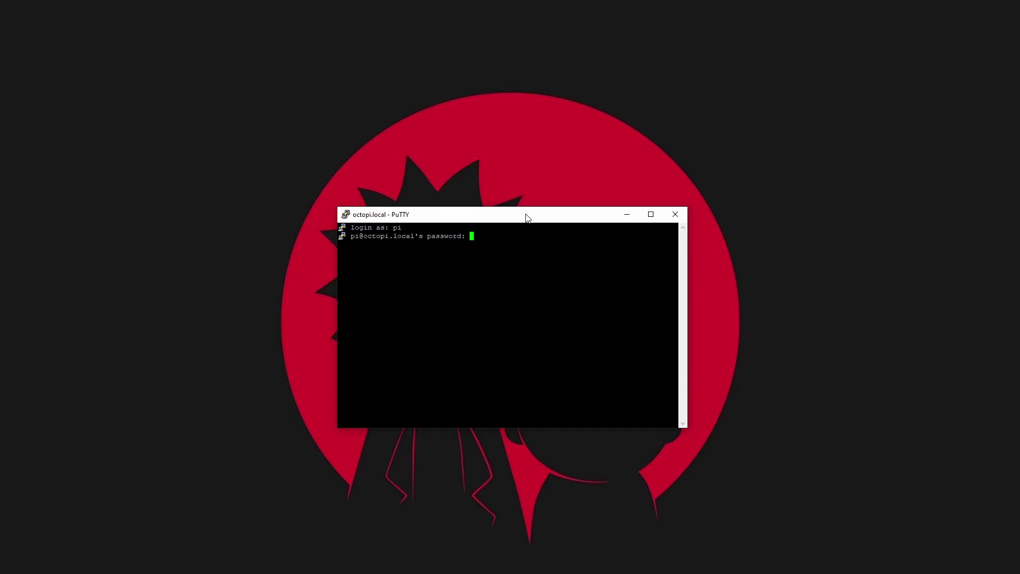
{"action": "key", "text": "Return"}
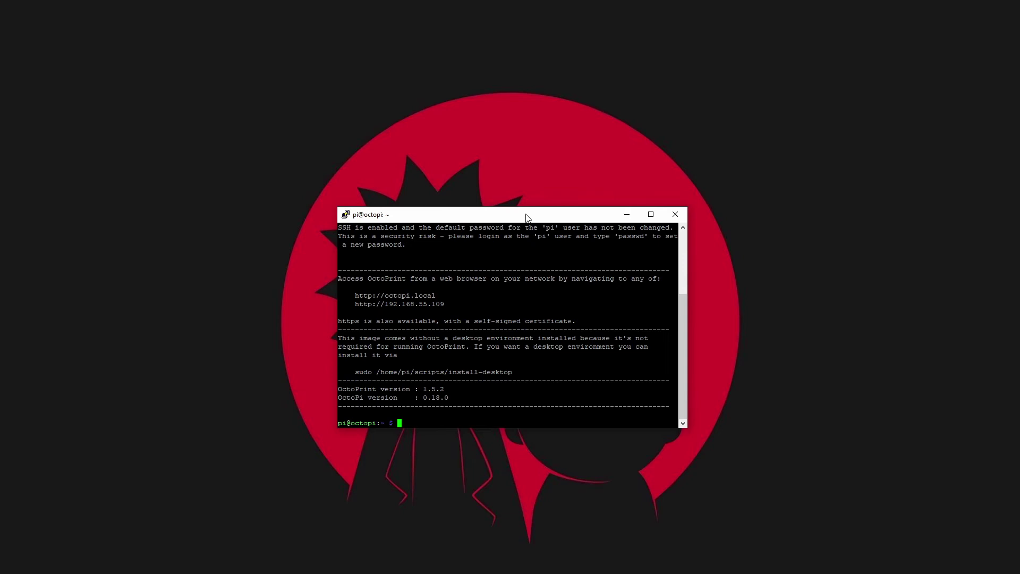
{"action": "type", "text": "sudo raspi-config"}
{"action": "key", "text": "Return"}
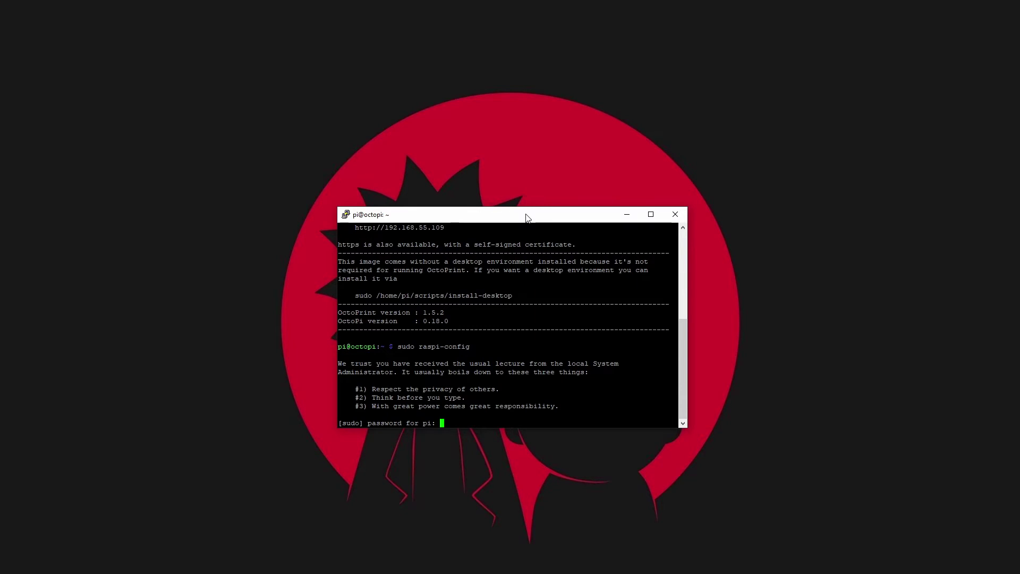
{"action": "key", "text": "Return"}
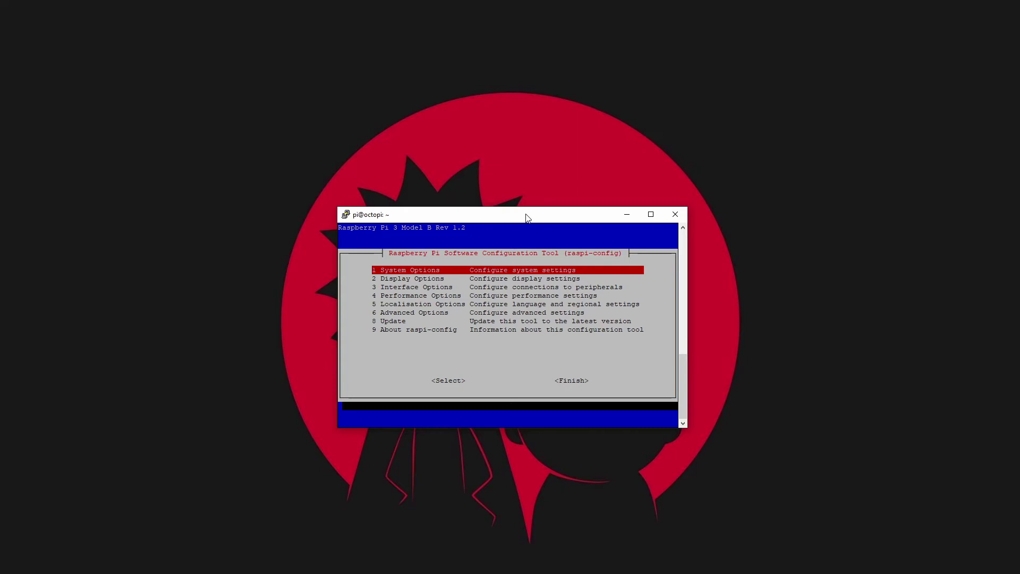
Change the pi user's password through System Options, entering and retyping the new password
{"action": "key", "text": "Return"}
{"action": "key", "text": "Down"}
{"action": "key", "text": "Down"}
{"action": "key", "text": "Return"}
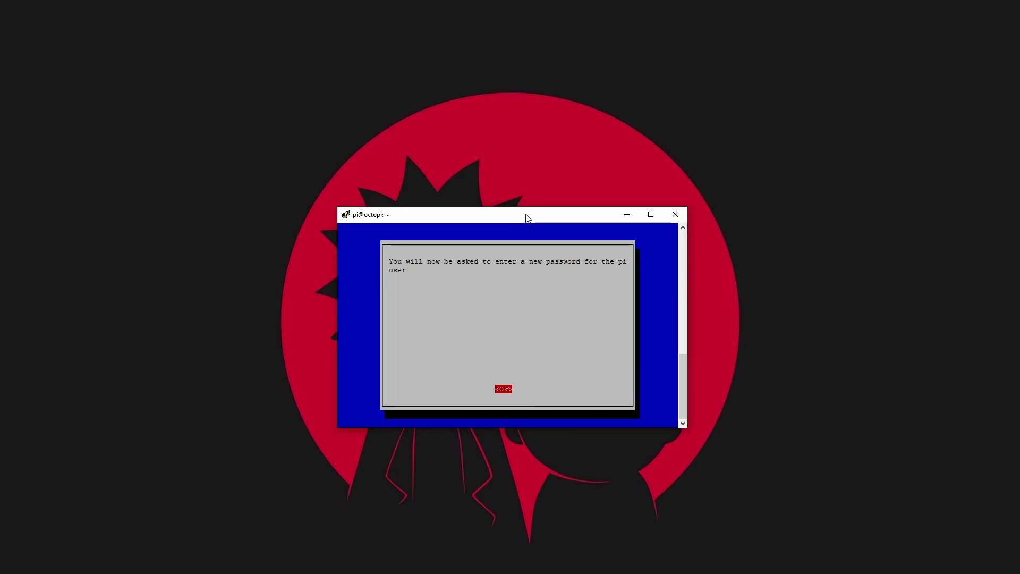
{"action": "key", "text": "Return"}
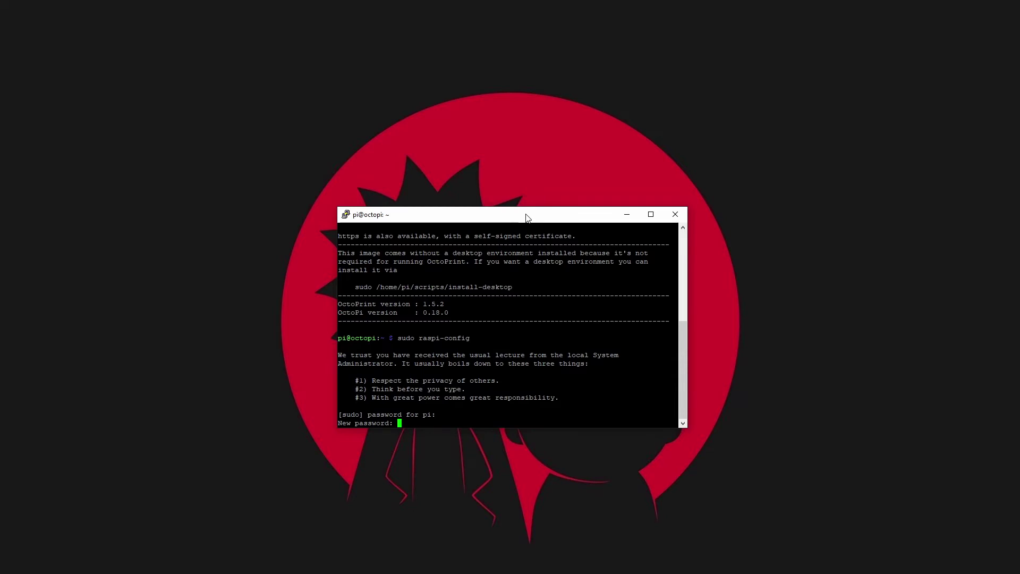
{"action": "key", "text": "Return"}
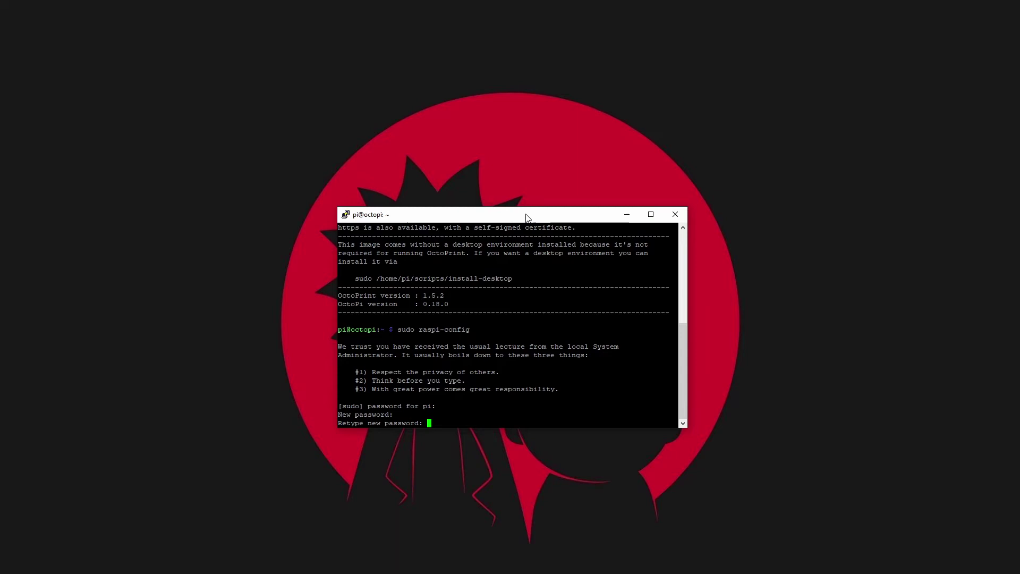
{"action": "key", "text": "Return"}
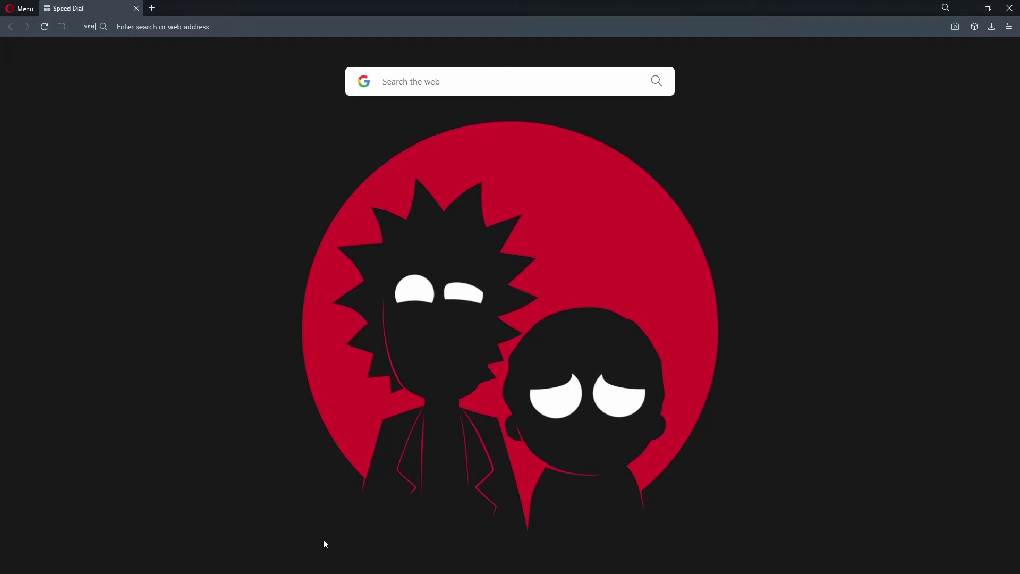
{"action": "left_click", "coordinate": [139, 26]}
{"action": "type", "text": "ht"}
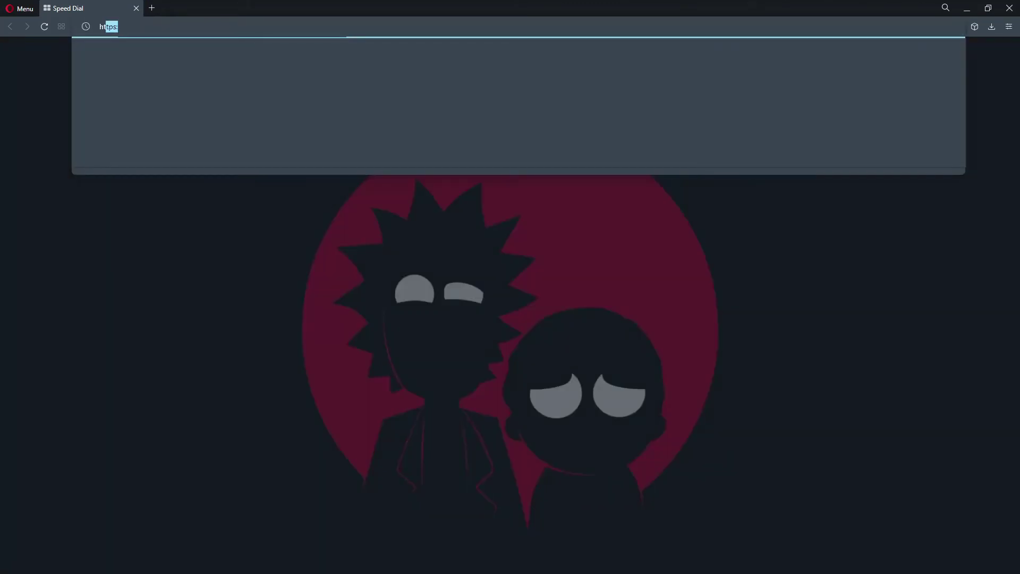
{"action": "type", "text": "tp://octo"}
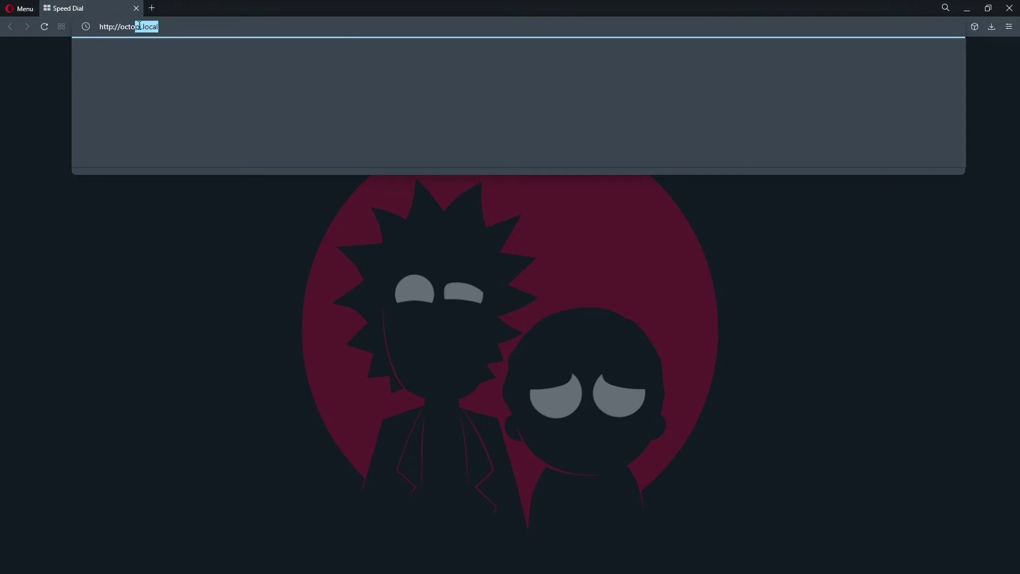
{"action": "type", "text": "pi.local/"}
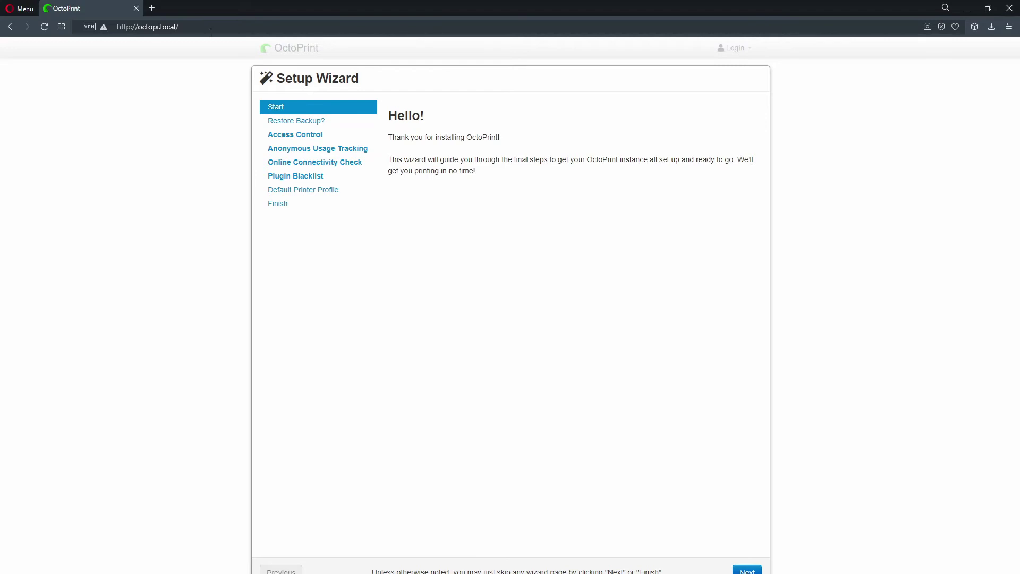
Skip restoring a backup and create the administrator account with username Wisteru 3D, entering and confirming its password
{"action": "left_click", "coordinate": [739, 570]}
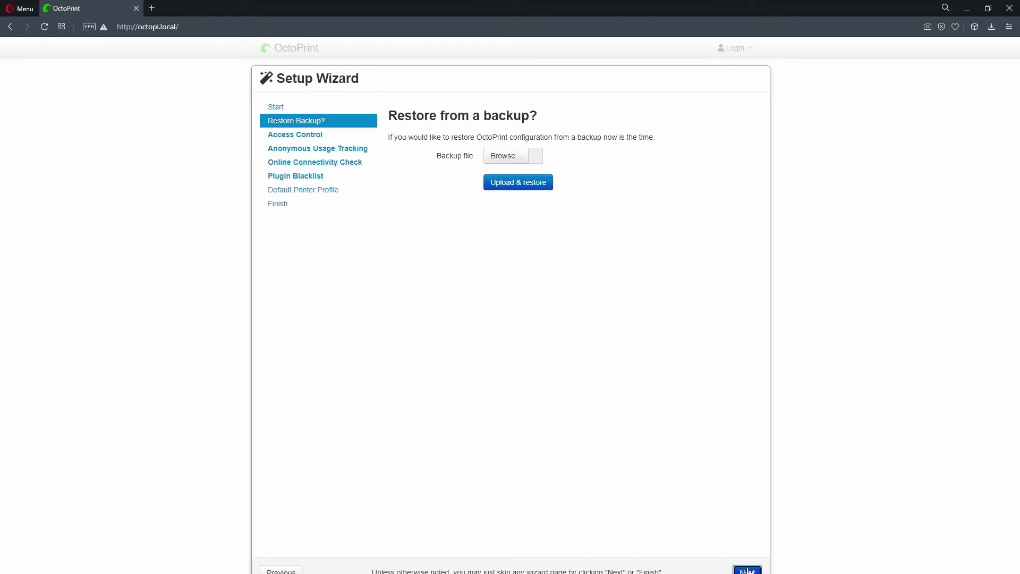
{"action": "left_click", "coordinate": [747, 570]}
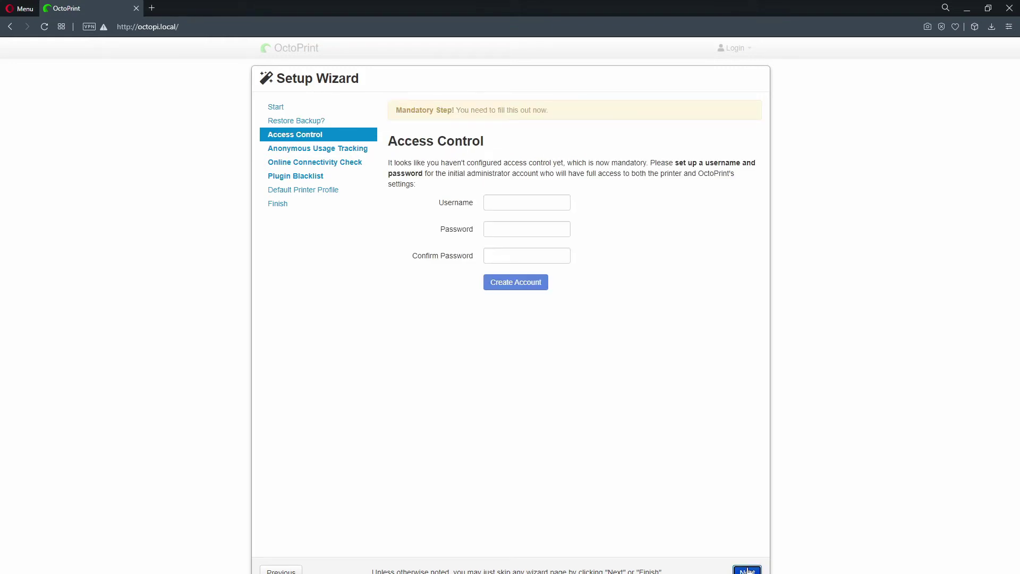
{"action": "left_click", "coordinate": [519, 202]}
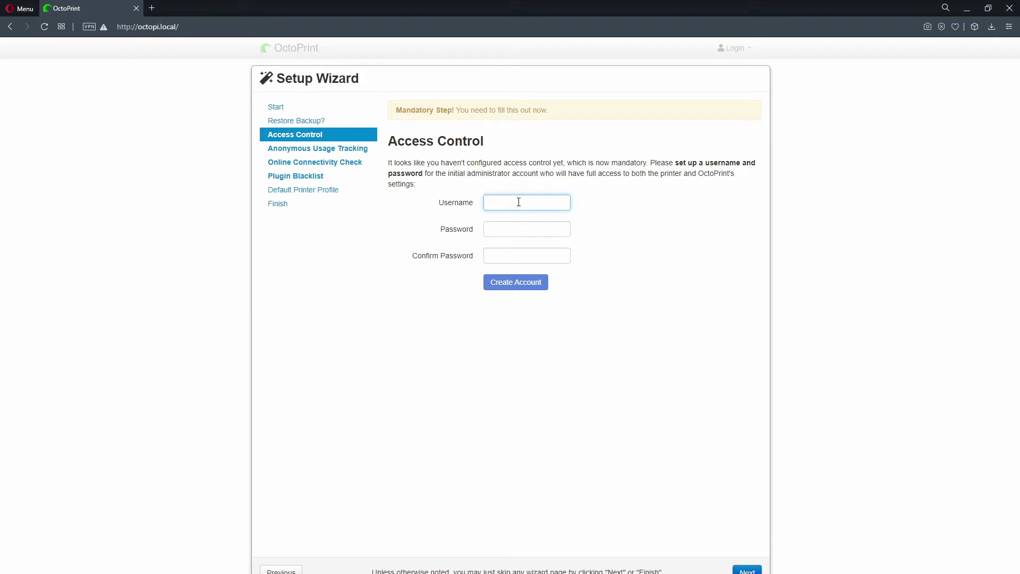
{"action": "type", "text": "Wisteru 3D"}
{"action": "key", "text": "Tab"}
{"action": "type", "text": "•••••"}
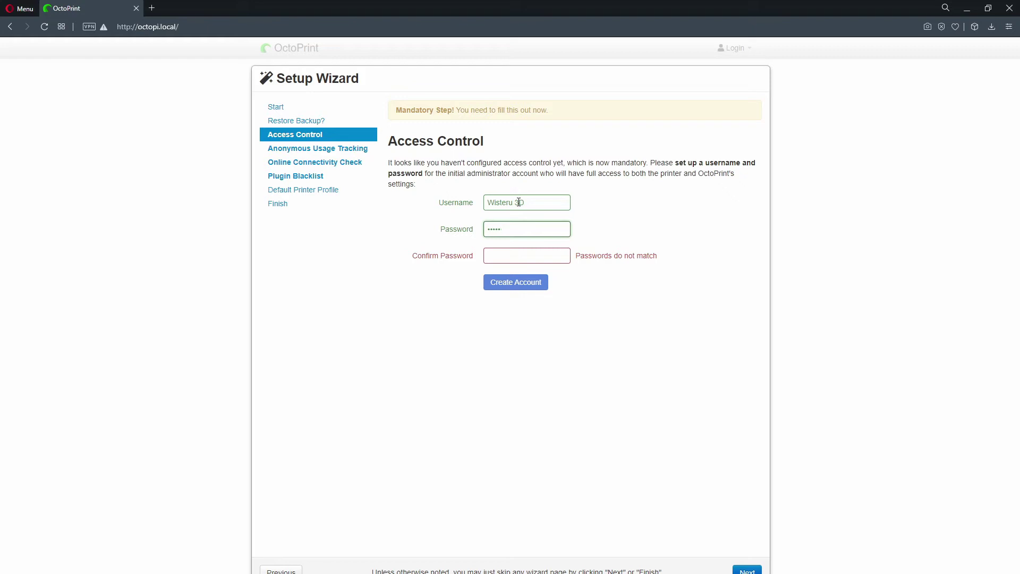
{"action": "type", "text": "•••••"}
{"action": "key", "text": "Tab"}
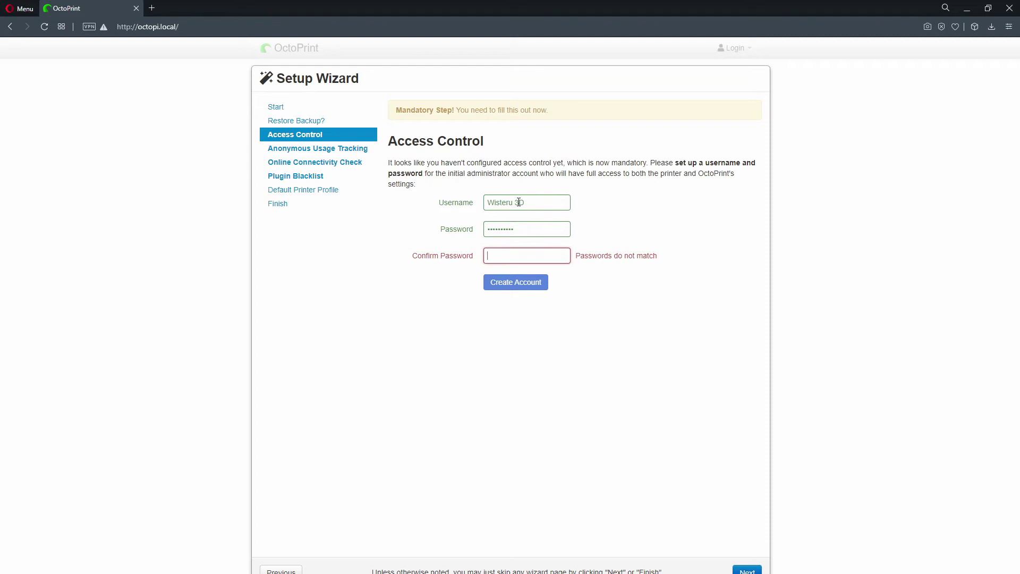
{"action": "type", "text": "••••••••••"}
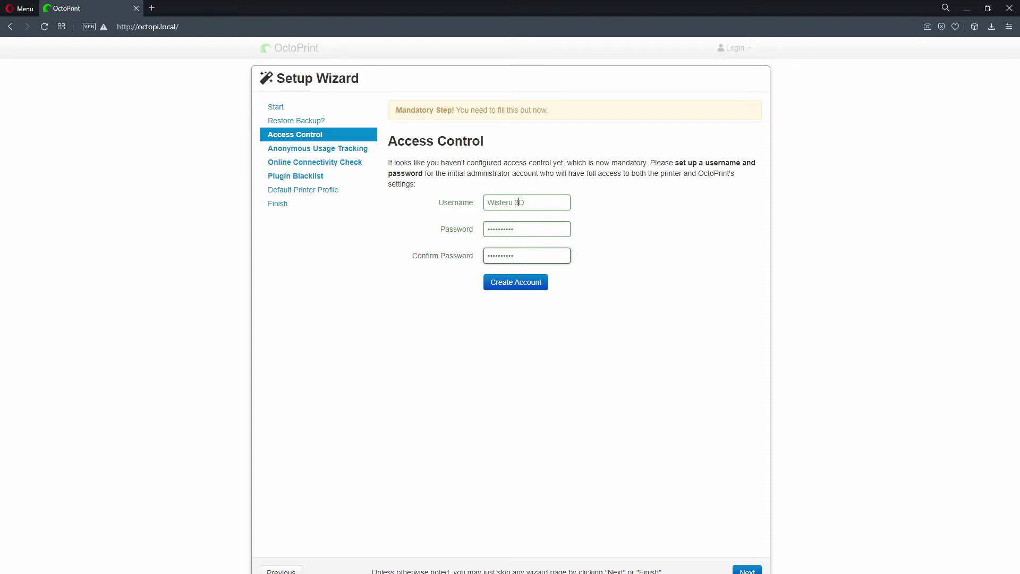
{"action": "left_click", "coordinate": [530, 288]}
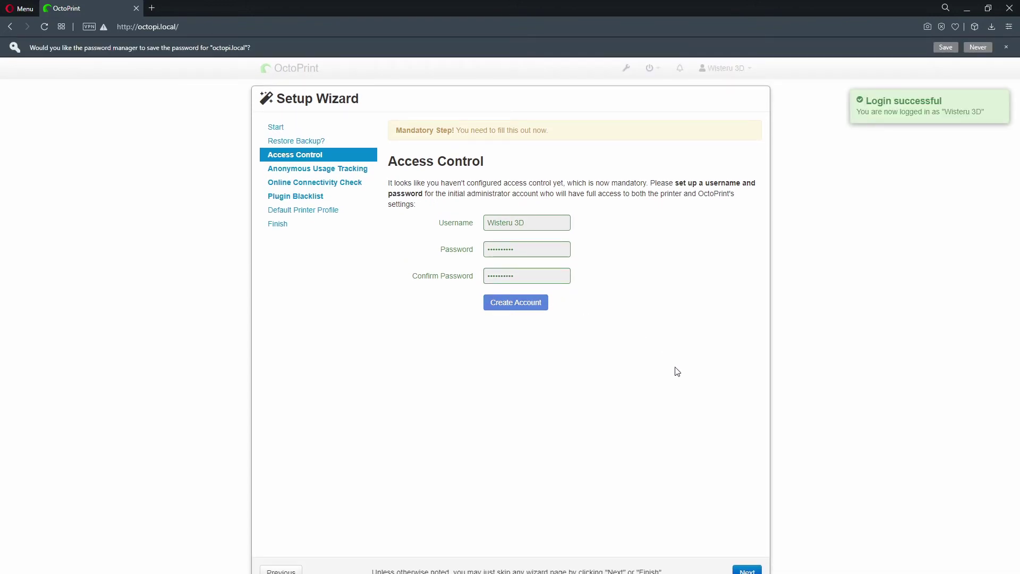
Enable anonymous usage tracking in the setup wizard and proceed to the connectivity check settings
{"action": "left_click", "coordinate": [748, 571]}
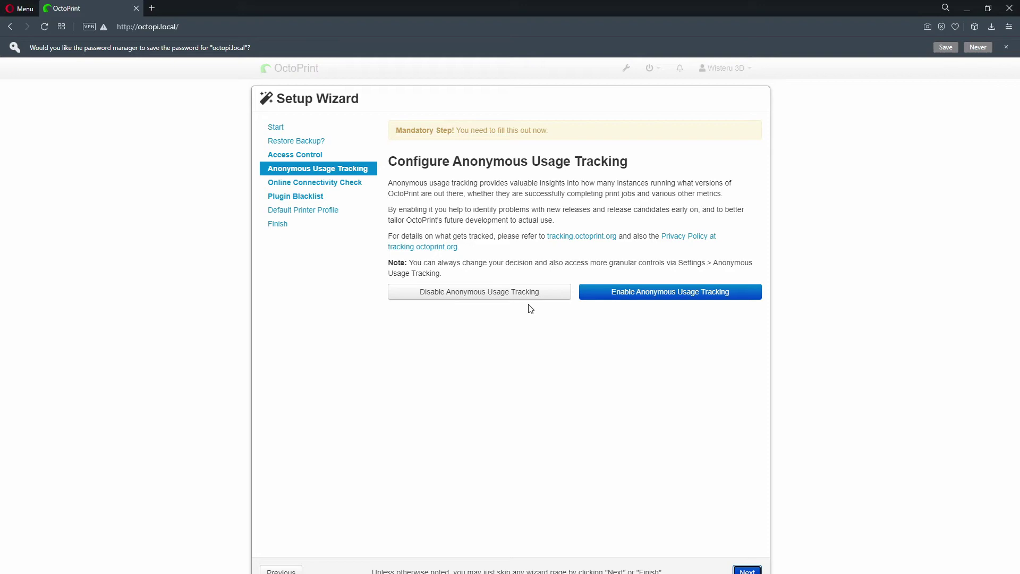
{"action": "left_click", "coordinate": [600, 298]}
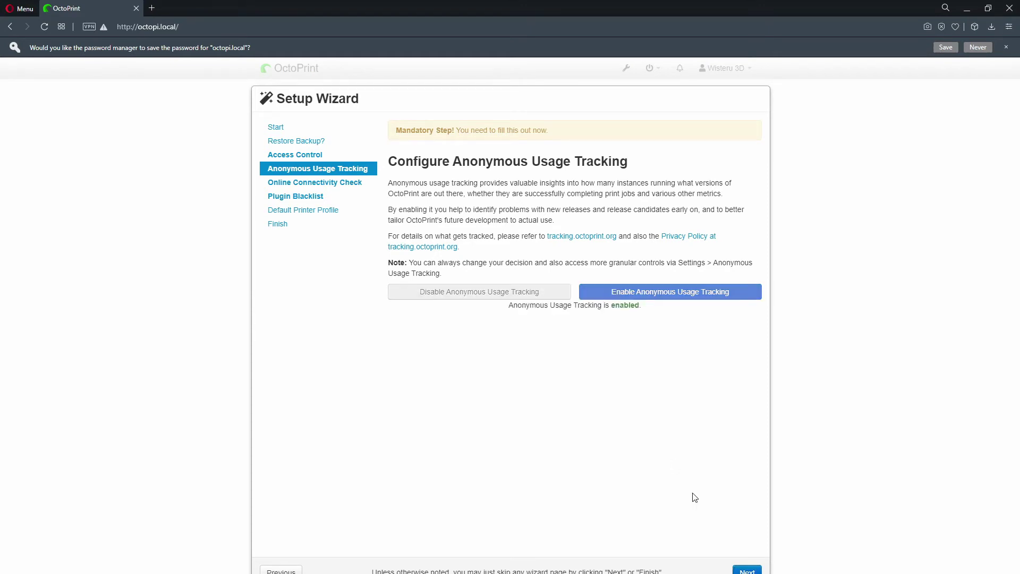
{"action": "left_click", "coordinate": [748, 569]}
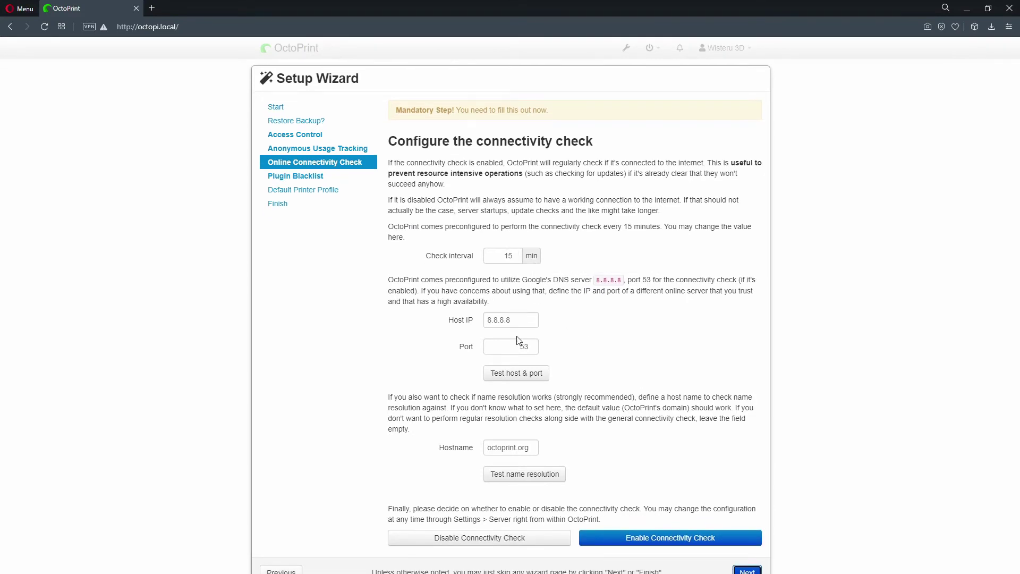
Enable the online connectivity check with its default settings and enable plugin blacklist processing
{"action": "left_click", "coordinate": [673, 547]}
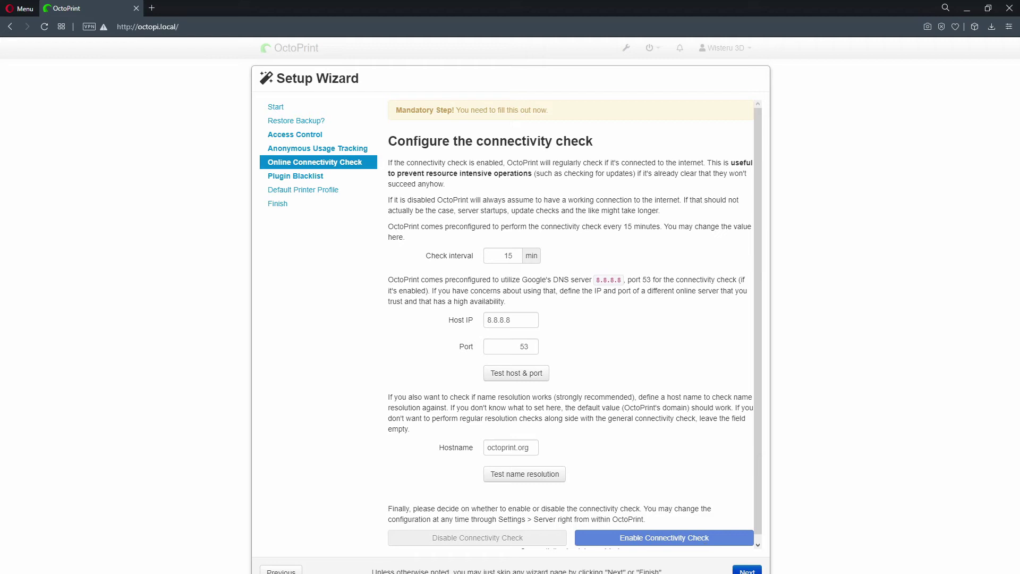
{"action": "left_click", "coordinate": [747, 570]}
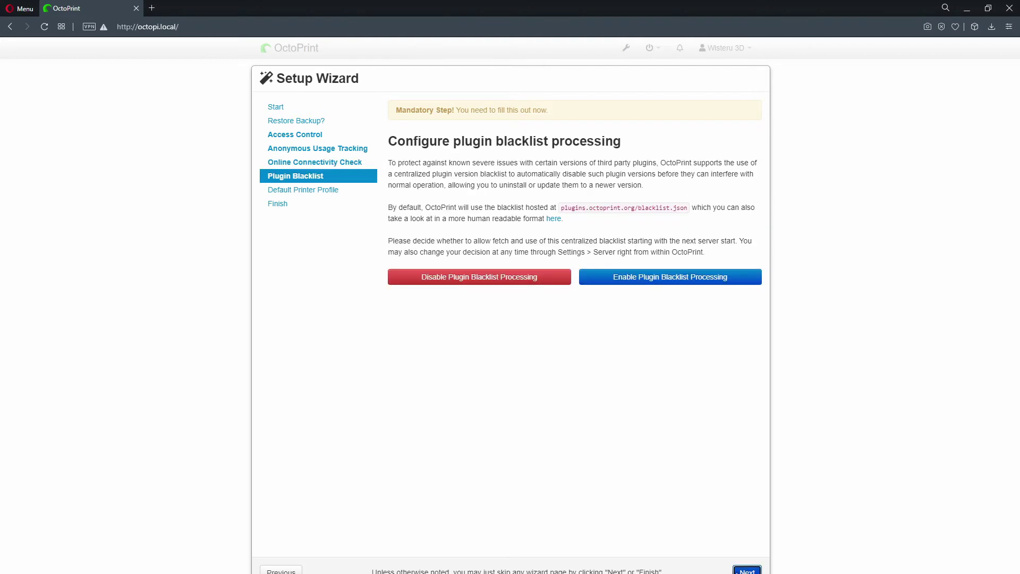
{"action": "left_click", "coordinate": [609, 282]}
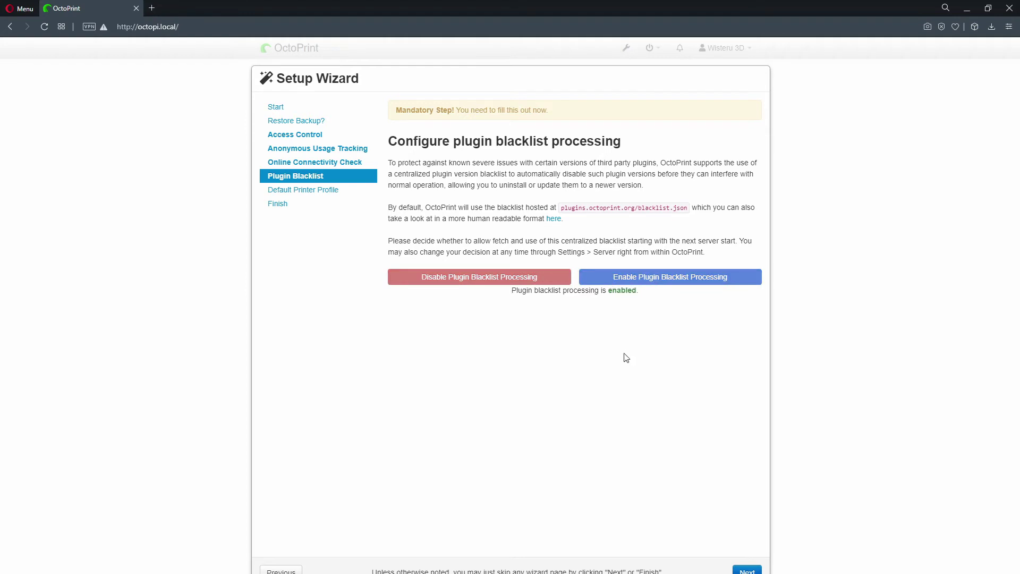
{"action": "left_click", "coordinate": [747, 570]}
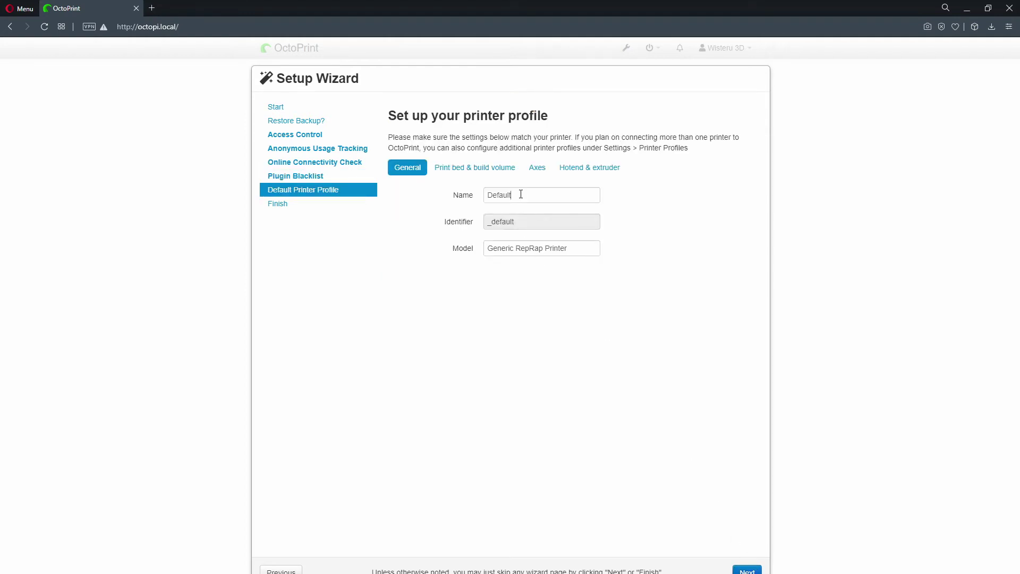
Name the default printer profile Ender 3 PRO
{"action": "left_click_drag", "start_coordinate": [520, 195], "coordinate": [470, 195]}
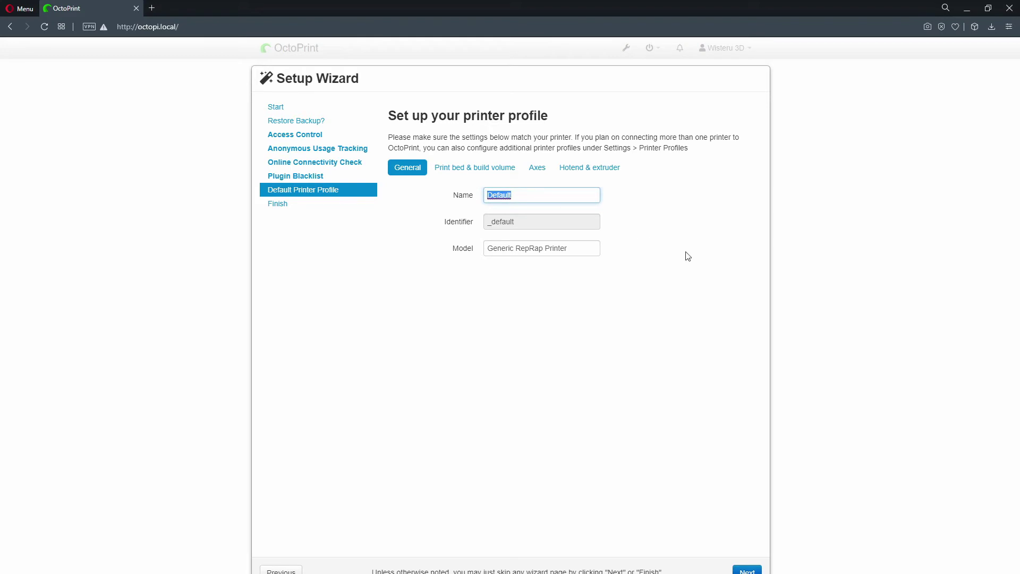
{"action": "type", "text": "Ender 3 PRO"}
{"action": "left_click", "coordinate": [415, 223]}
Set the print volume's width to 235 mm and height to 250 mm, and adjust the depth to suit the printer
{"action": "left_click", "coordinate": [482, 169]}
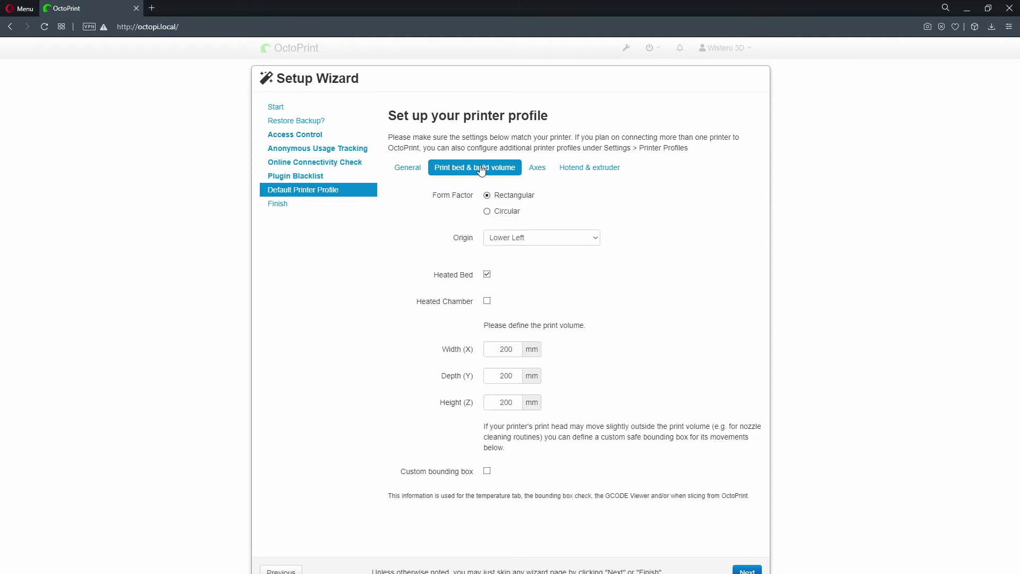
{"action": "double_click", "coordinate": [503, 352]}
{"action": "type", "text": "235"}
{"action": "double_click", "coordinate": [508, 377]}
{"action": "type", "text": "23"}
{"action": "double_click", "coordinate": [508, 402]}
{"action": "type", "text": "250"}
Keep the default axes and hotend & extruder settings of the printer profile and finish the setup wizard
{"action": "left_click", "coordinate": [547, 169]}
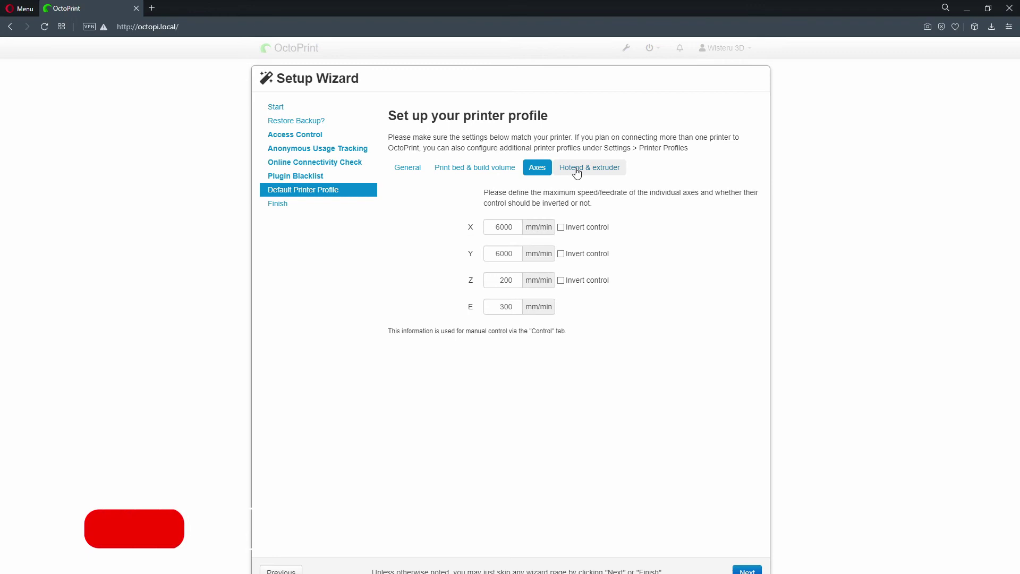
{"action": "left_click", "coordinate": [576, 171]}
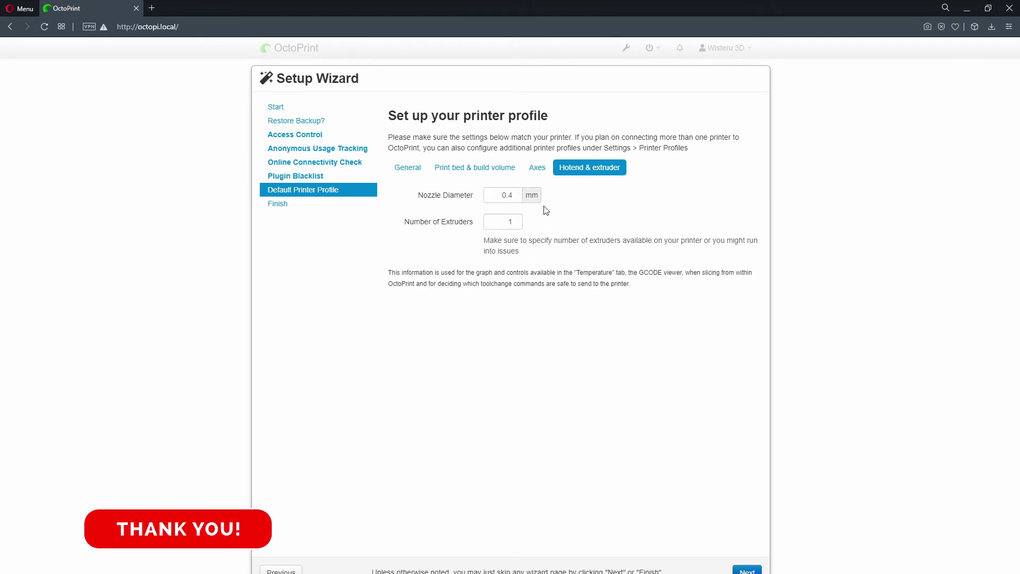
{"action": "left_click", "coordinate": [747, 570]}
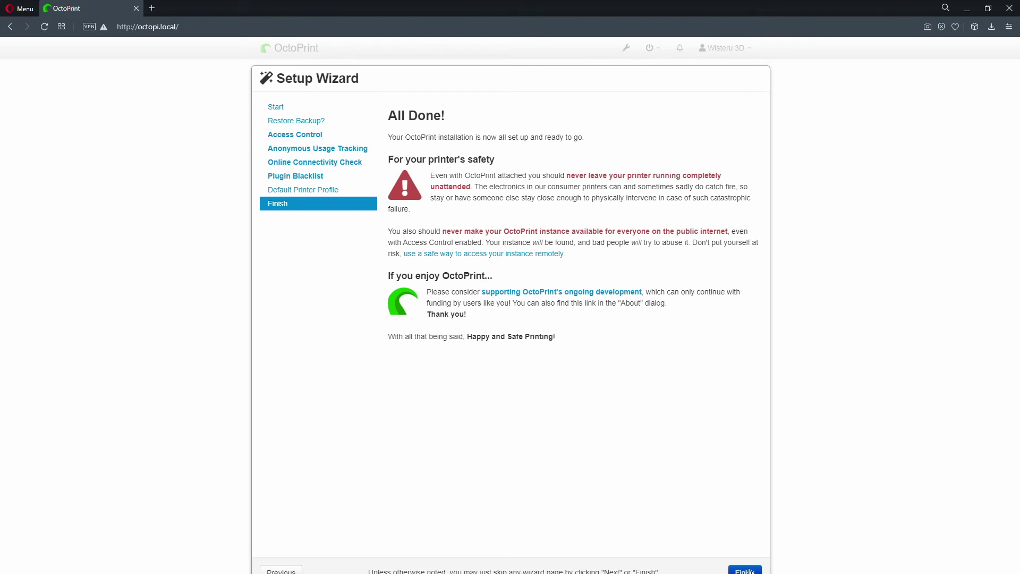
{"action": "left_click", "coordinate": [749, 570]}
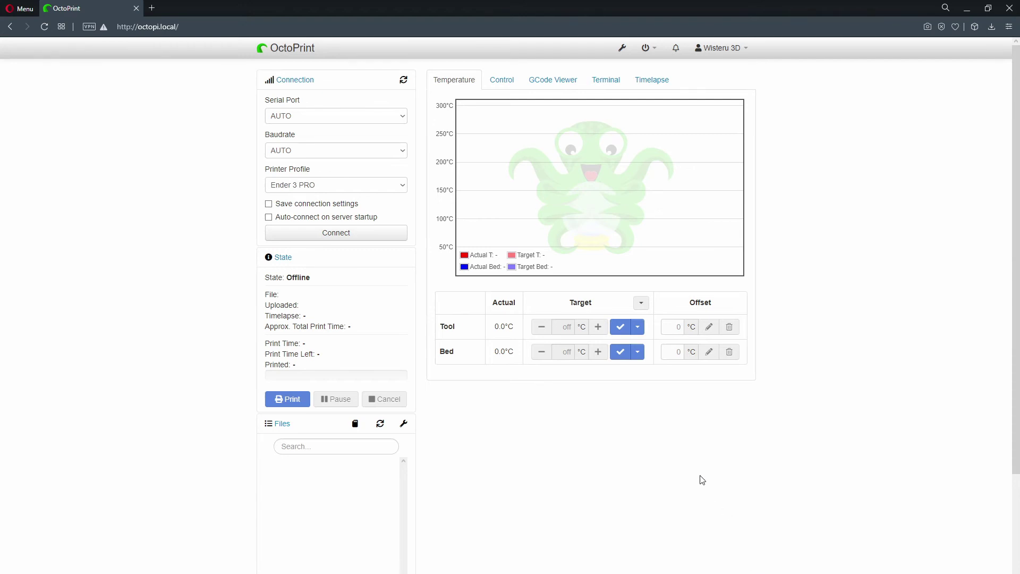
Enable auto-connect on server startup and connect to the printer using the Ender 3 PRO profile
{"action": "left_click", "coordinate": [268, 217]}
{"action": "left_click", "coordinate": [317, 234]}
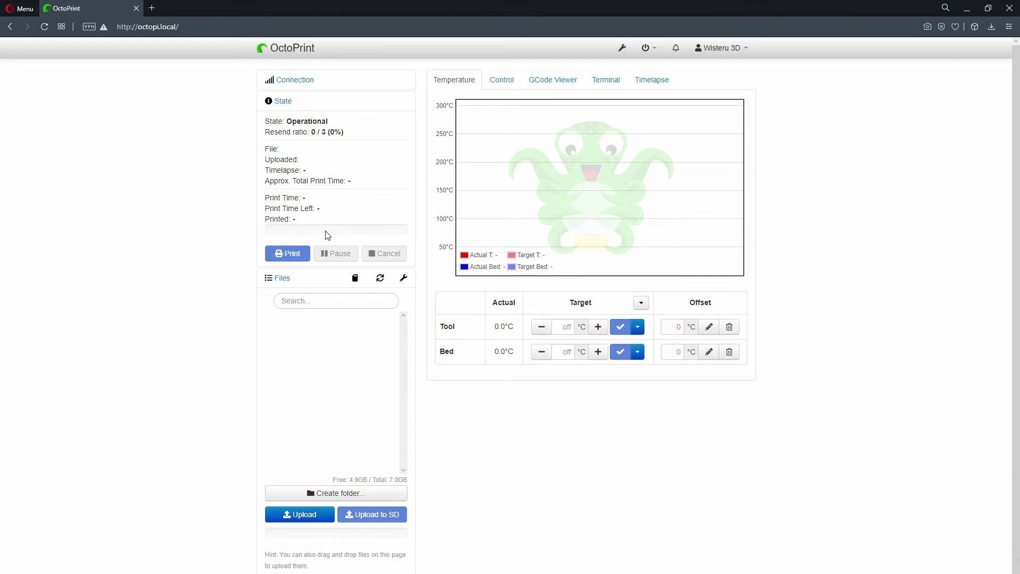
{"action": "left_click", "coordinate": [622, 48]}
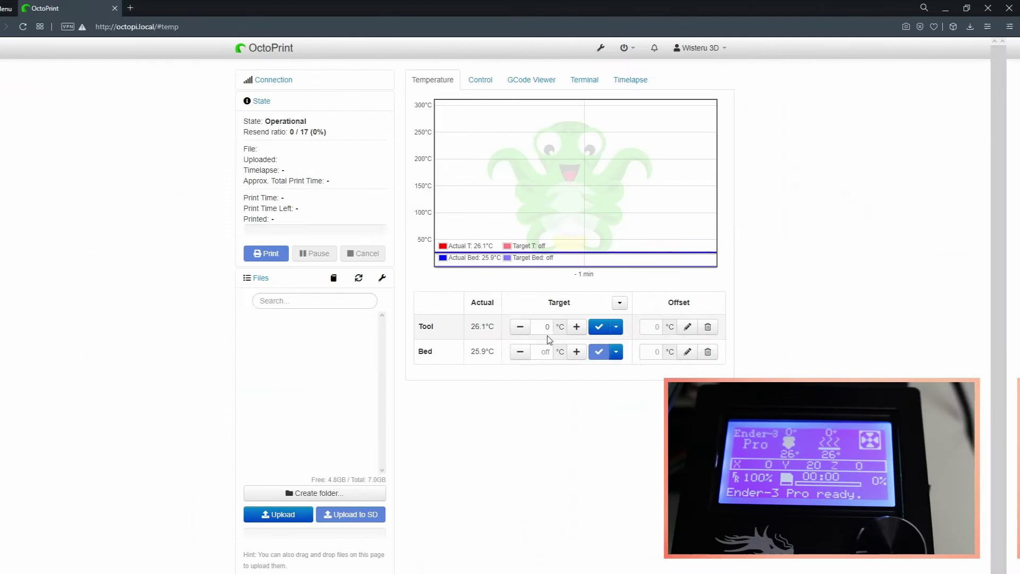
Heat the printer by setting the tool target to 200 °C and the bed target to 40 °C
{"action": "left_click", "coordinate": [568, 333]}
{"action": "type", "text": "200"}
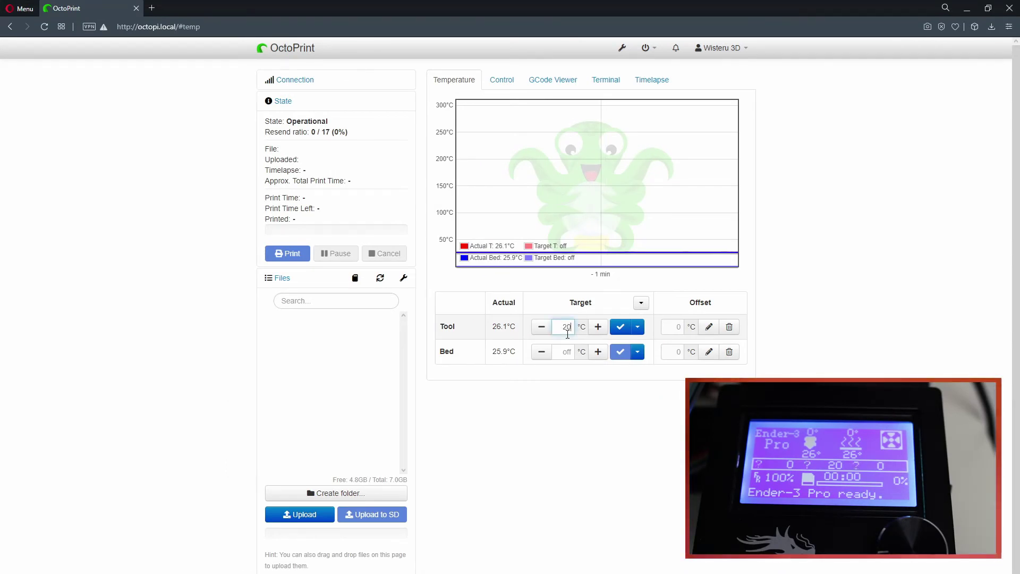
{"action": "left_click", "coordinate": [558, 352]}
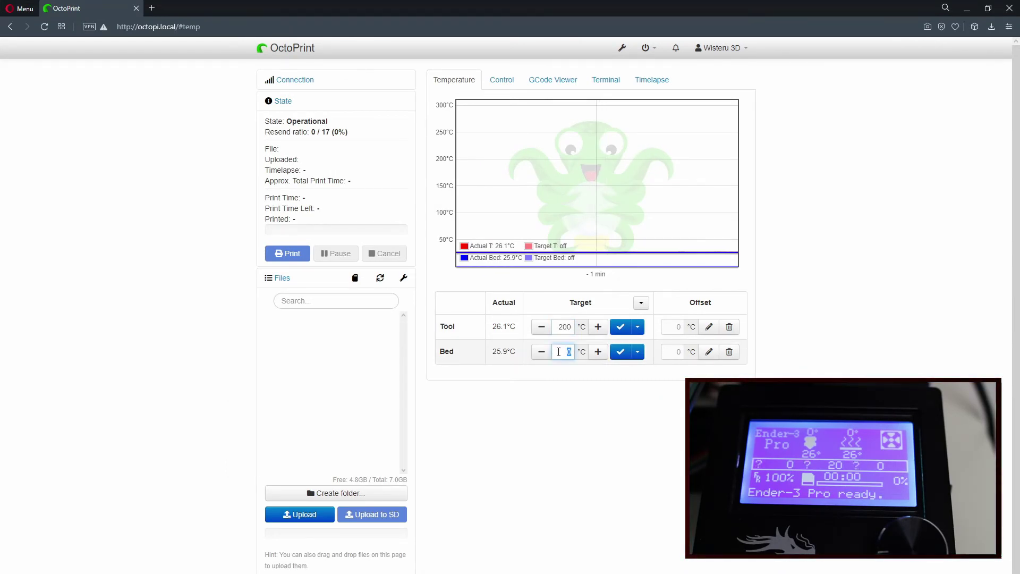
{"action": "type", "text": "40"}
{"action": "left_click", "coordinate": [620, 327]}
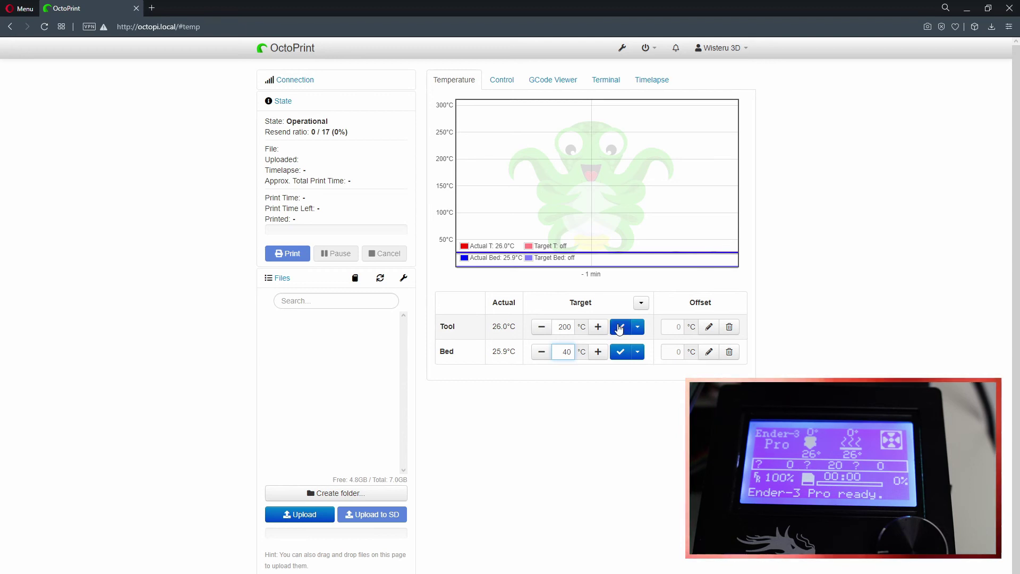
{"action": "left_click", "coordinate": [619, 353]}
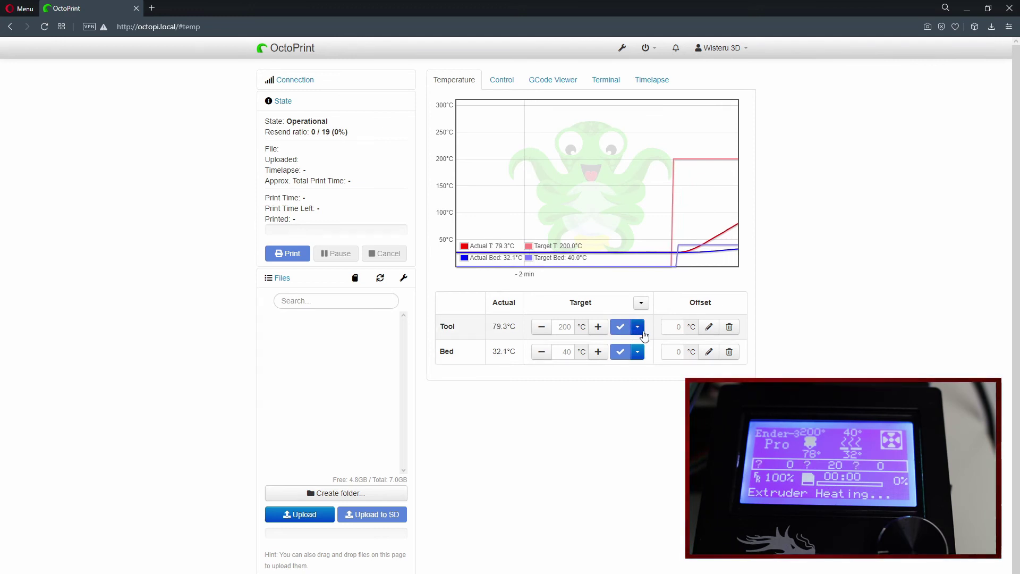
Turn off the target temperatures of both the tool and the bed
{"action": "left_click", "coordinate": [637, 327]}
{"action": "left_click", "coordinate": [637, 346]}
{"action": "left_click", "coordinate": [637, 352]}
{"action": "left_click", "coordinate": [639, 371]}
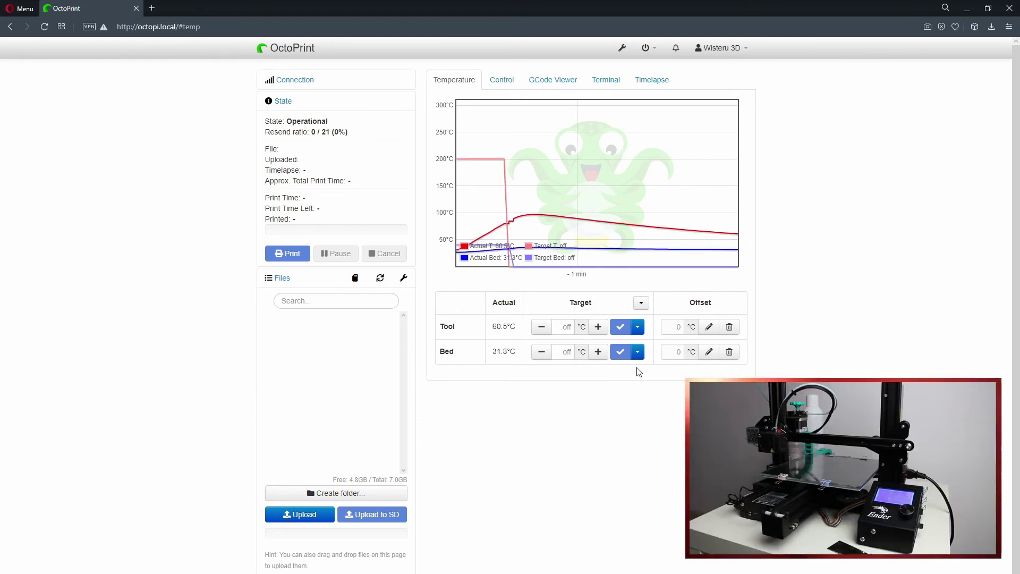
Test the printer's motion by jogging the X, Y and Z axes in 10 mm increments and home all axes
{"action": "left_click", "coordinate": [503, 80]}
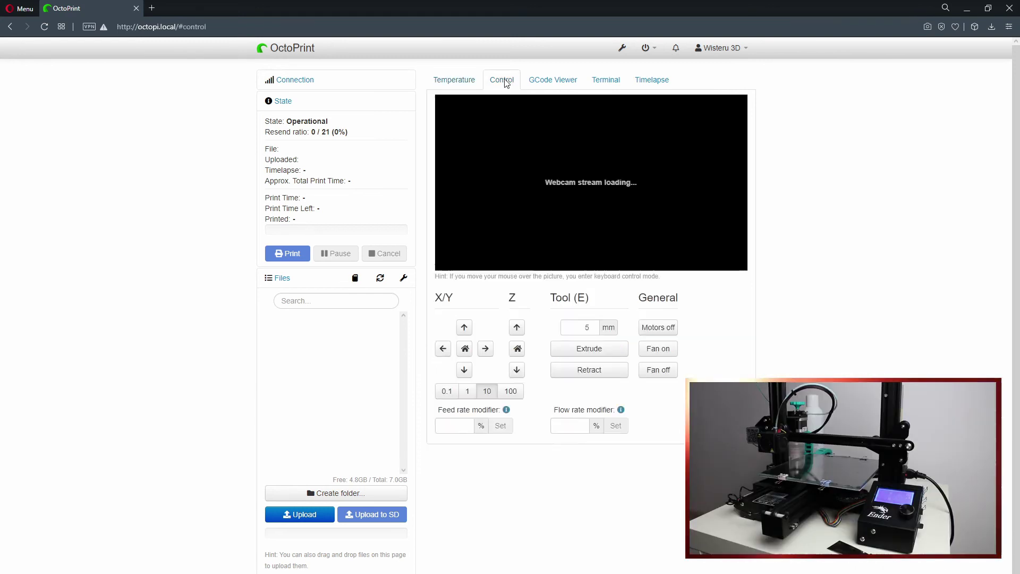
{"action": "left_click", "coordinate": [465, 329]}
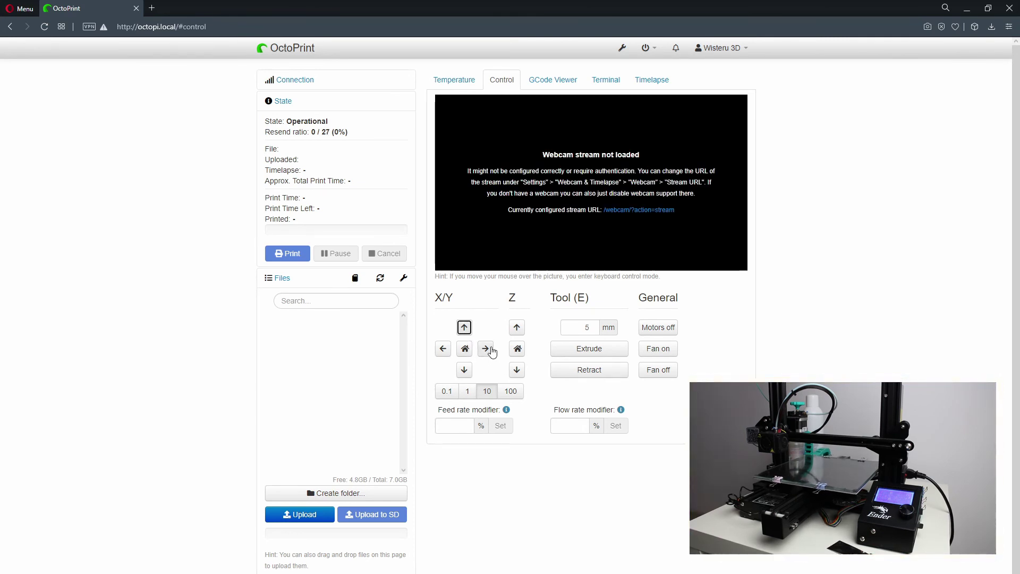
{"action": "left_click", "coordinate": [444, 349]}
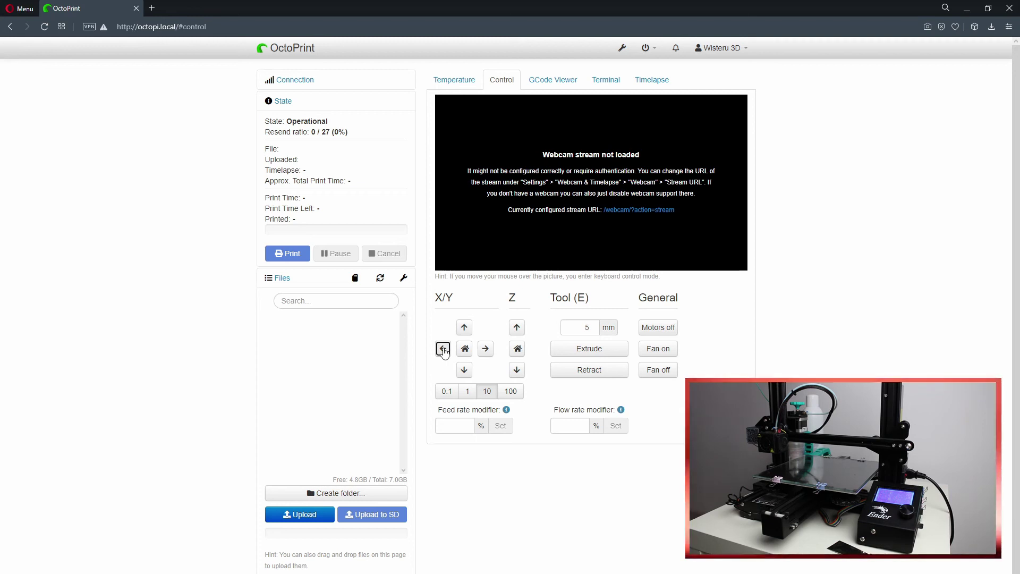
{"action": "left_click", "coordinate": [487, 349]}
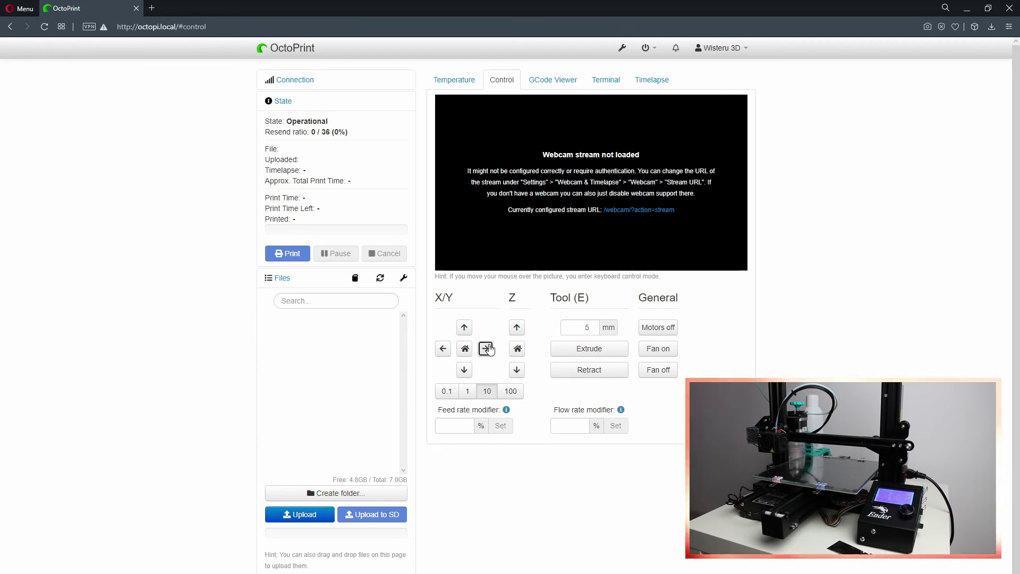
{"action": "left_click", "coordinate": [487, 349]}
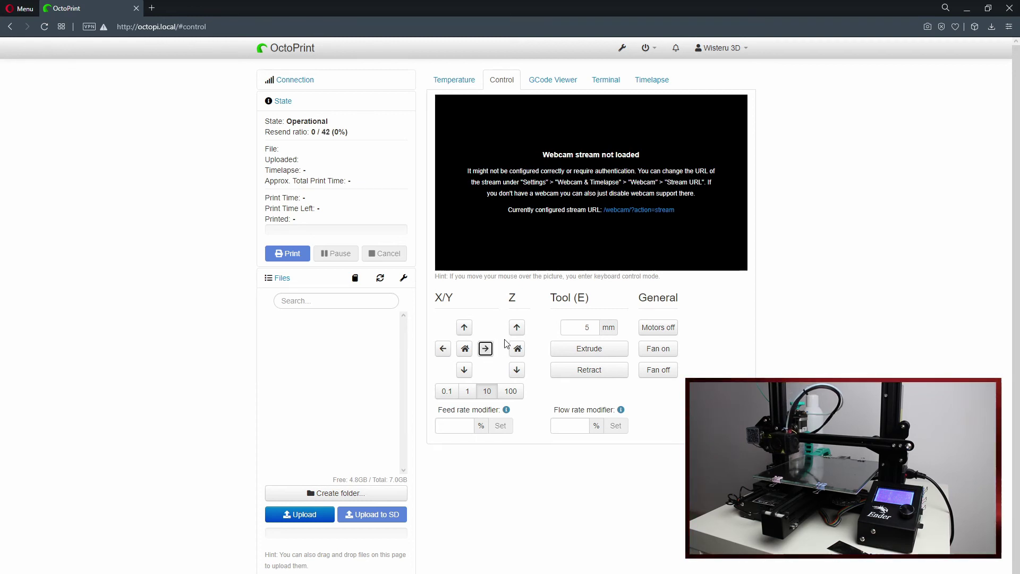
{"action": "left_click", "coordinate": [520, 330]}
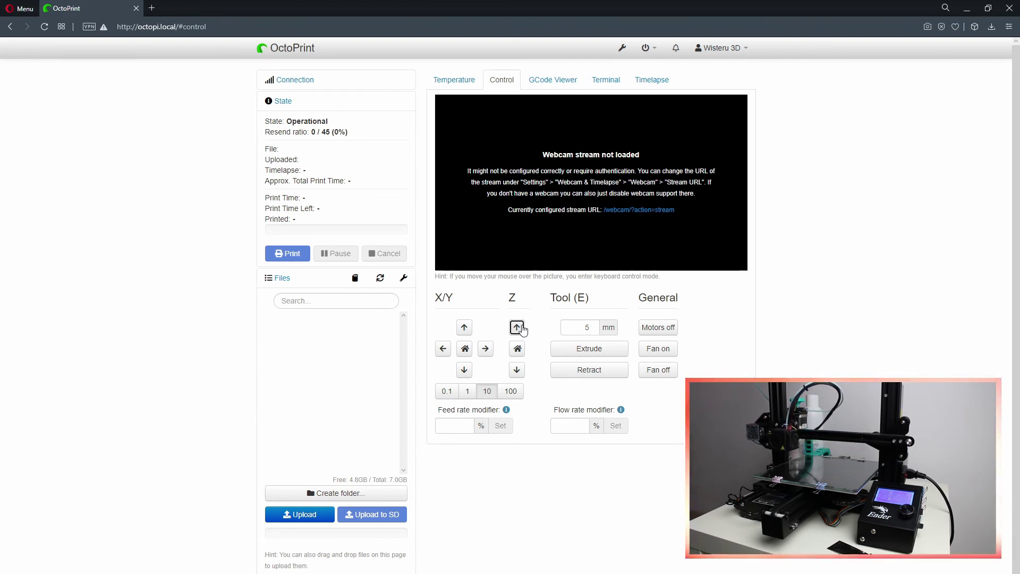
{"action": "left_click", "coordinate": [466, 350]}
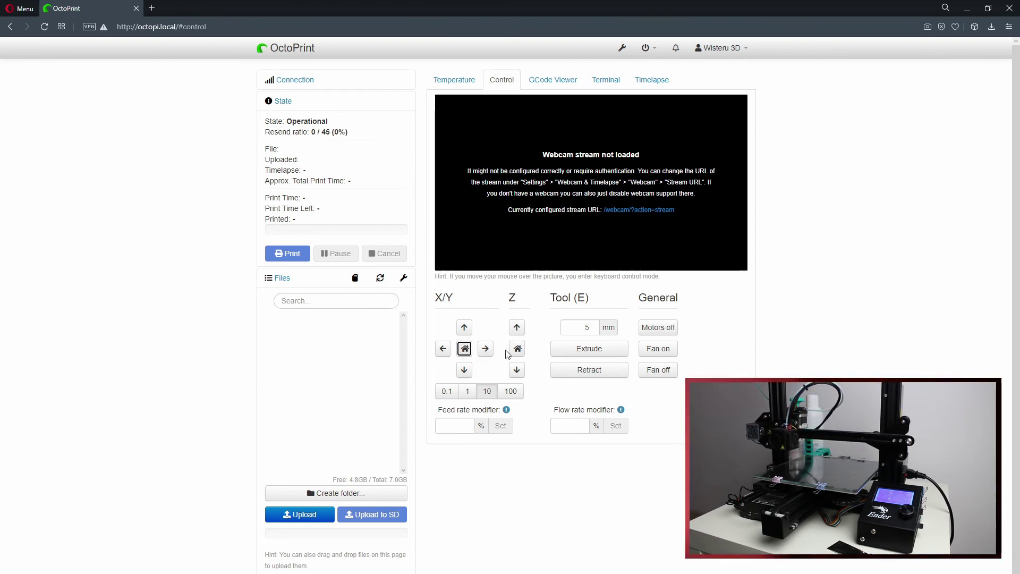
{"action": "left_click", "coordinate": [518, 351]}
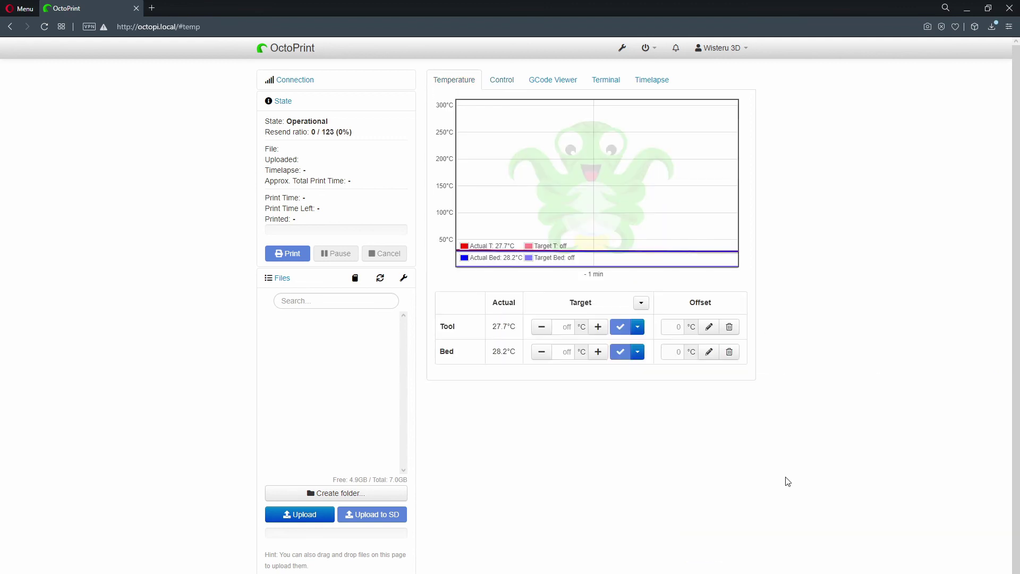
Upload CE3PRO_CuteOcto.gcode to OctoPrint and start printing it
{"action": "left_click", "coordinate": [317, 519]}
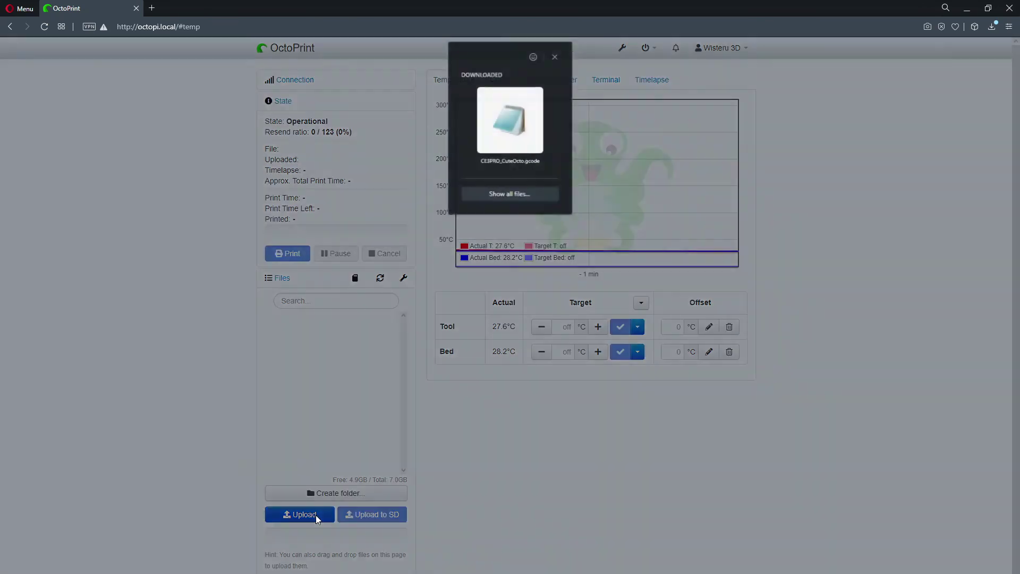
{"action": "left_click_drag", "start_coordinate": [497, 126], "coordinate": [497, 125]}
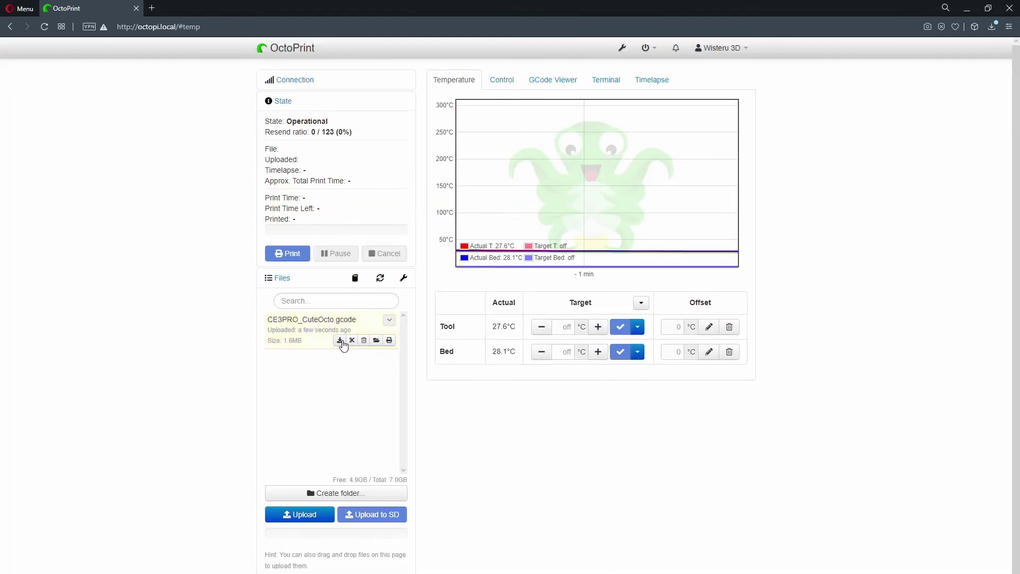
{"action": "left_click", "coordinate": [389, 341]}
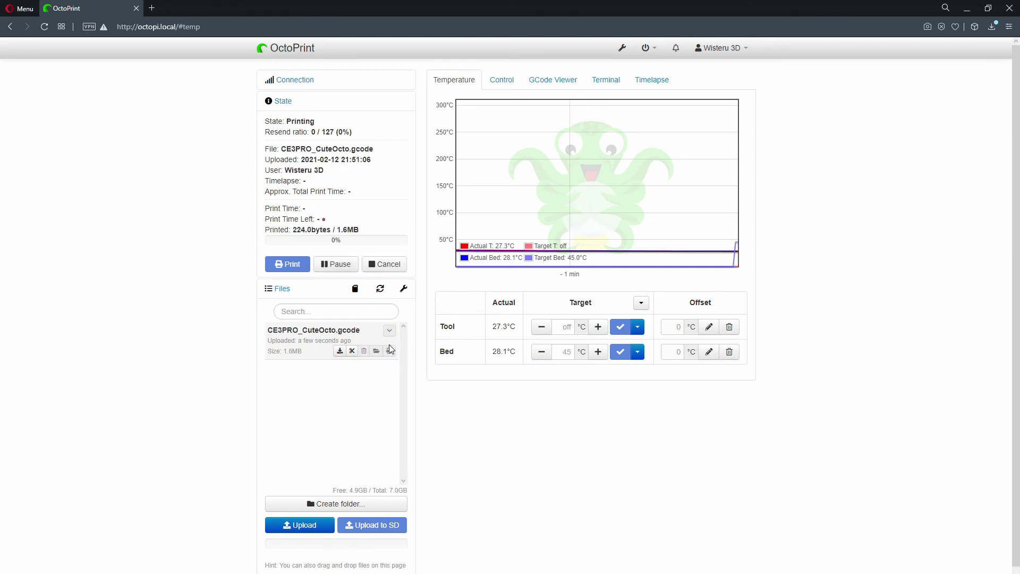